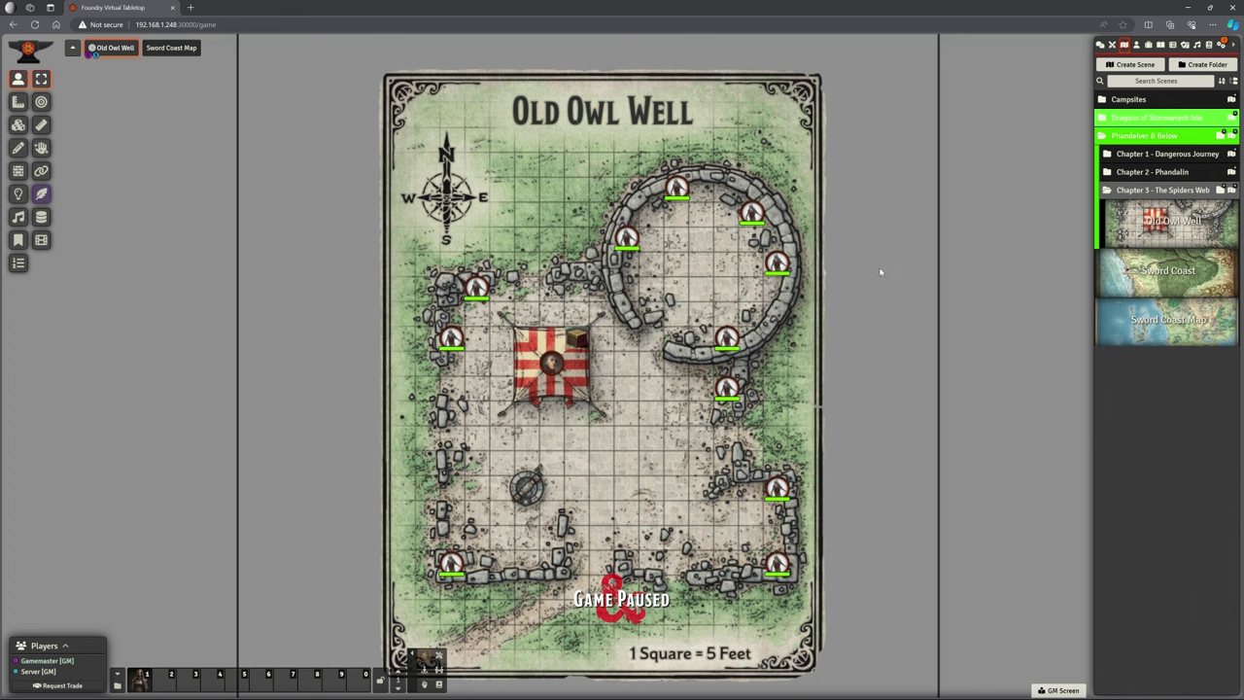
Step: Check the Active Modules list in Manage Modules, then go back to the Scenes directory
{"action": "left_click", "coordinate": [1221, 45]}
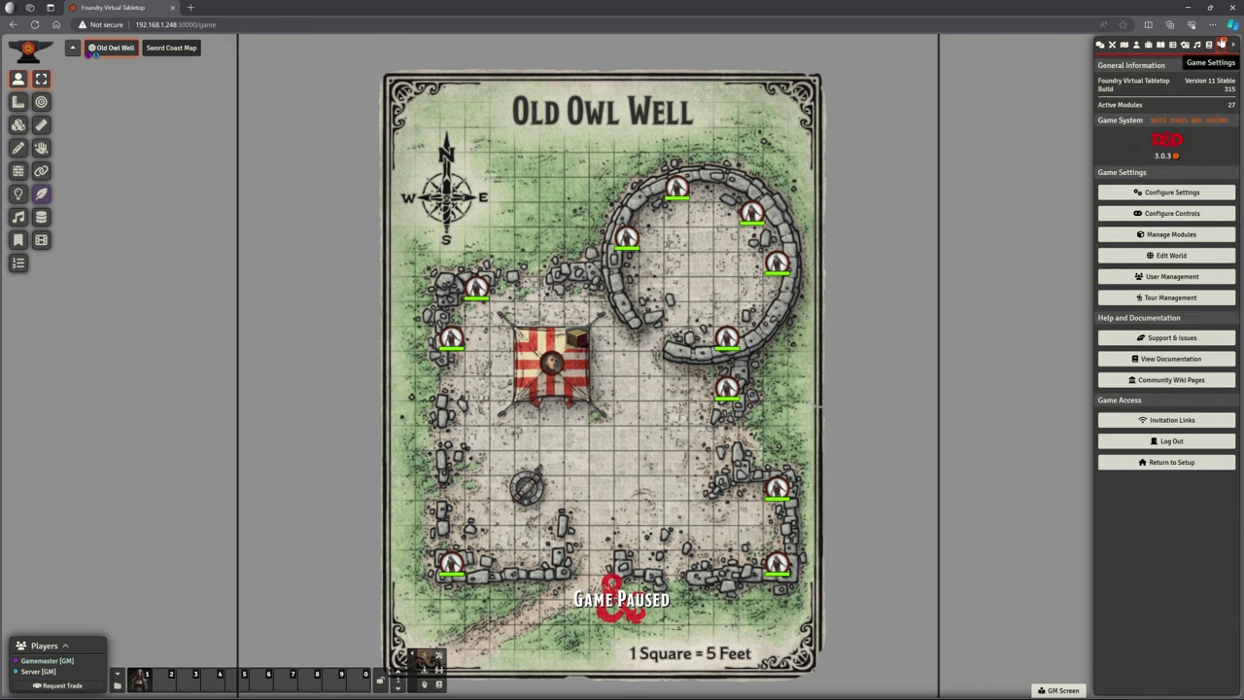
{"action": "left_click", "coordinate": [1167, 234]}
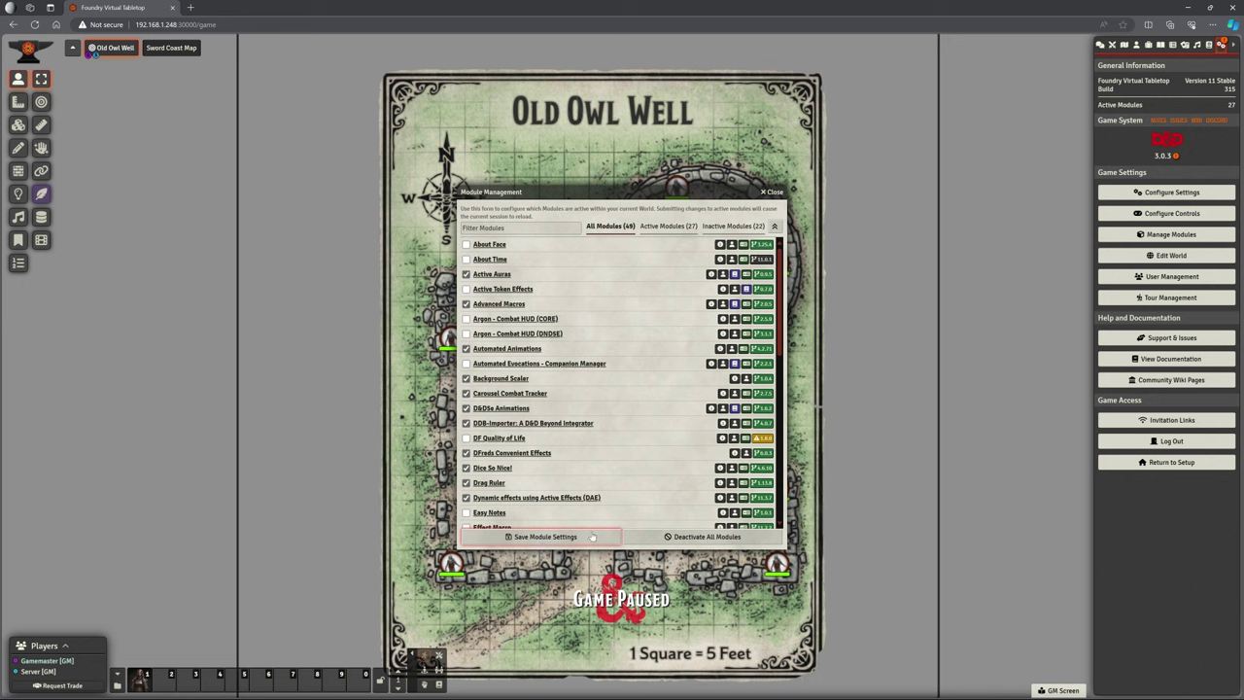
{"action": "left_click", "coordinate": [685, 228]}
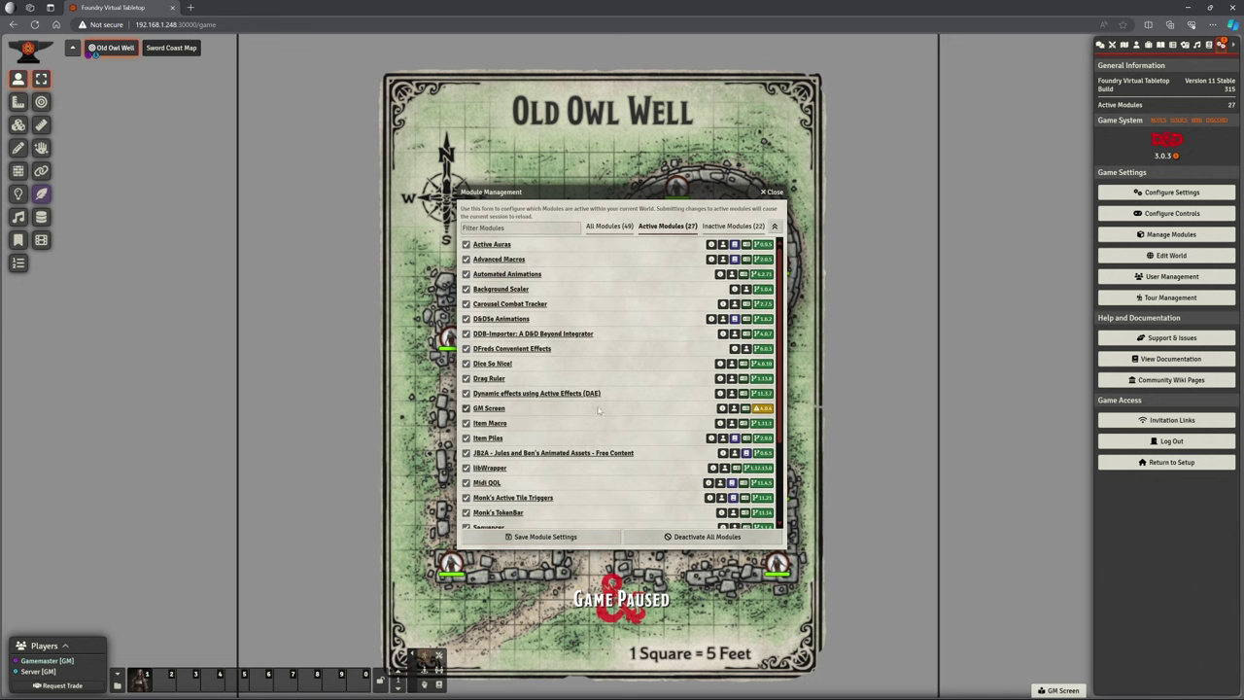
{"action": "left_click", "coordinate": [770, 191]}
{"action": "left_click", "coordinate": [1124, 46]}
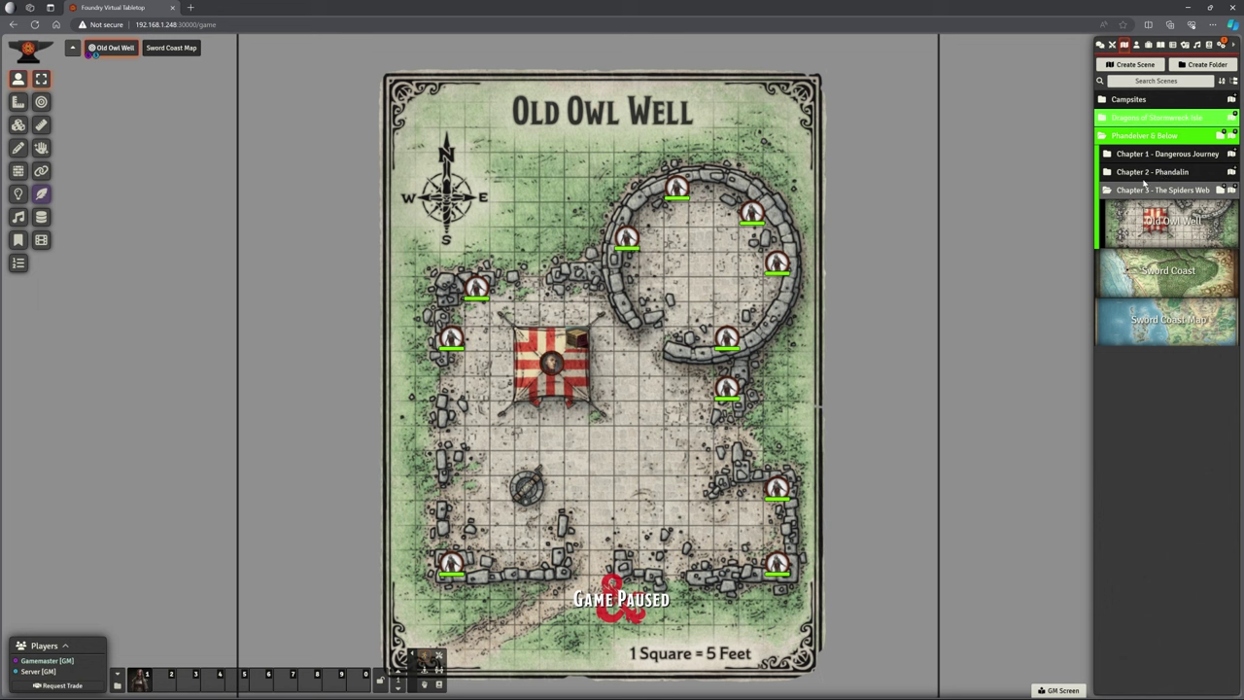
Step: Create a new scene named 'Thundertree' in the Chapter 3 - The Spiders Web folder
{"action": "left_click", "coordinate": [1231, 189]}
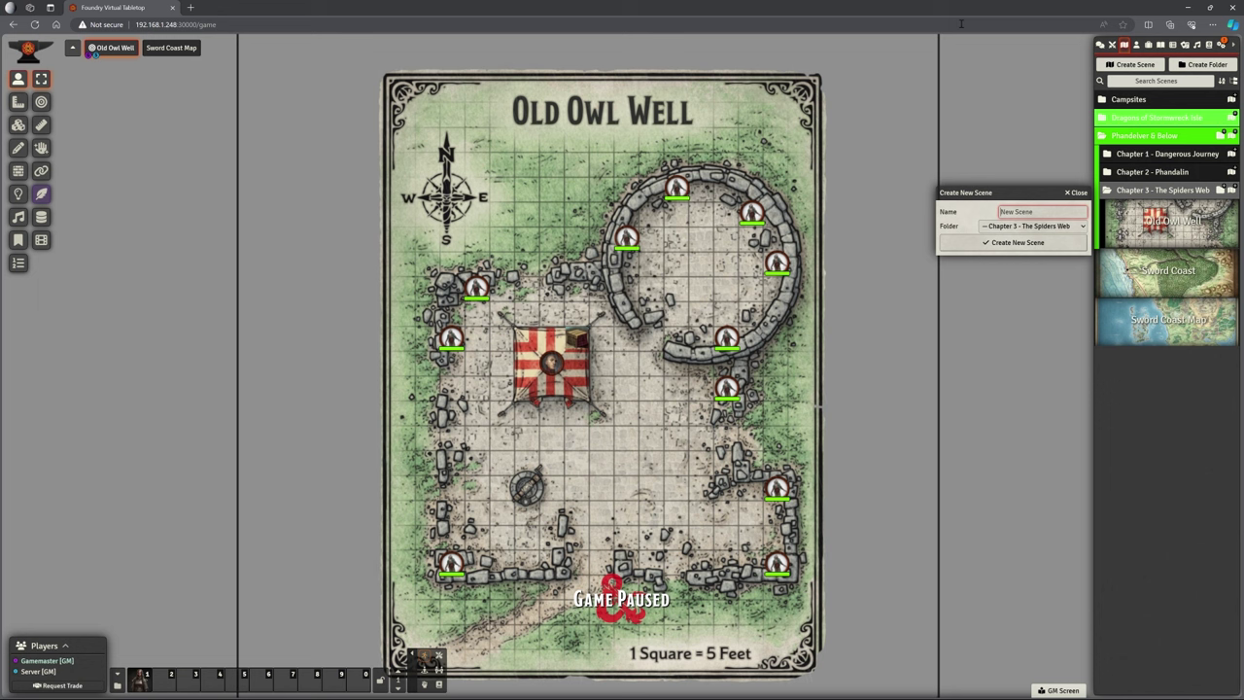
{"action": "type", "text": "Thundertree"}
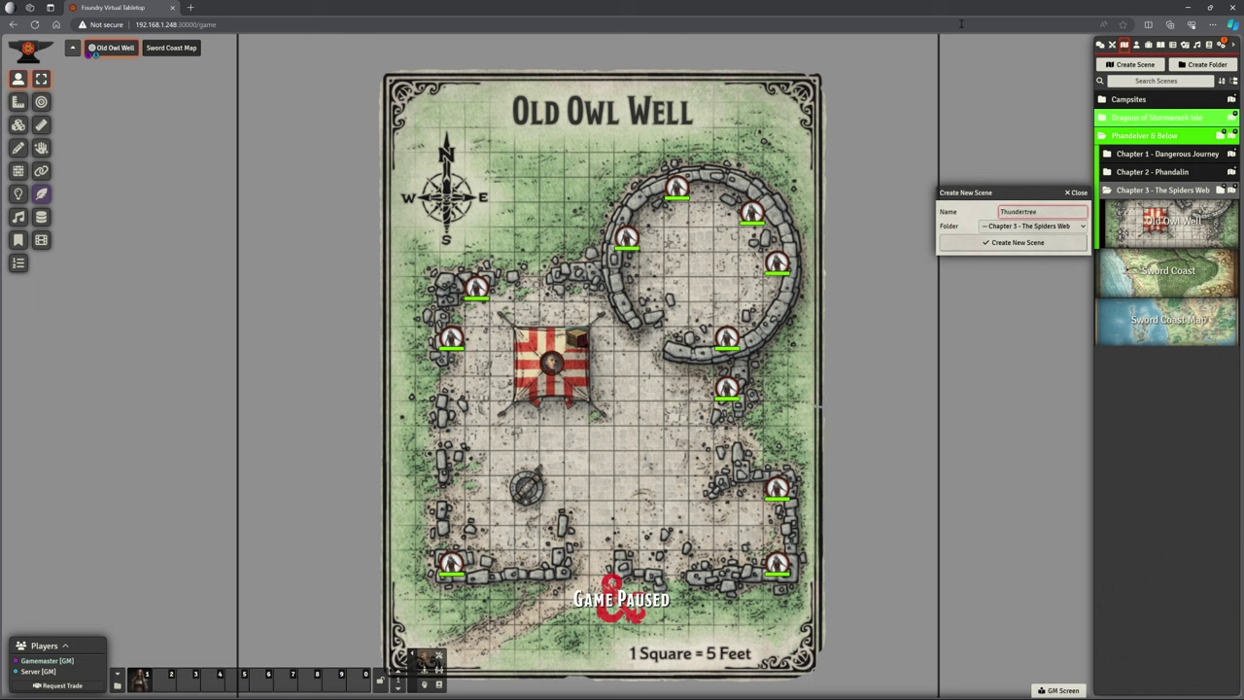
{"action": "left_click", "coordinate": [1017, 242]}
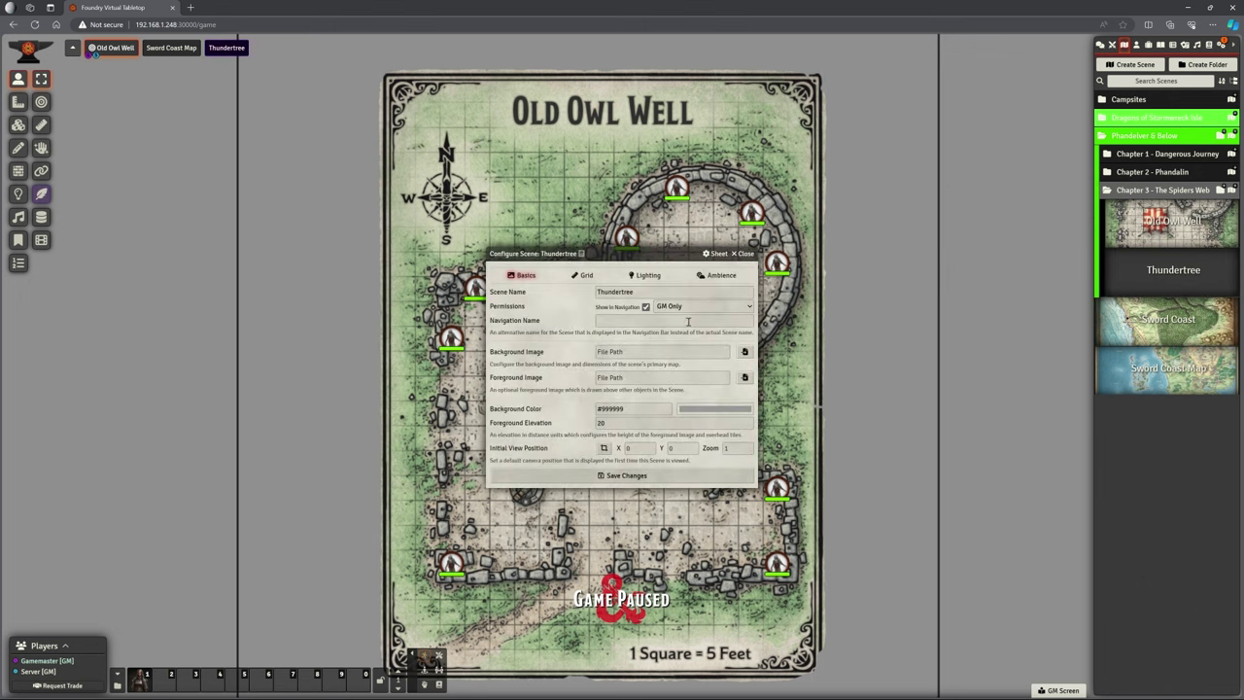
Step: Upload Thundertree.png to the Maps folder, set it as the scene background, and save
{"action": "left_click", "coordinate": [744, 353]}
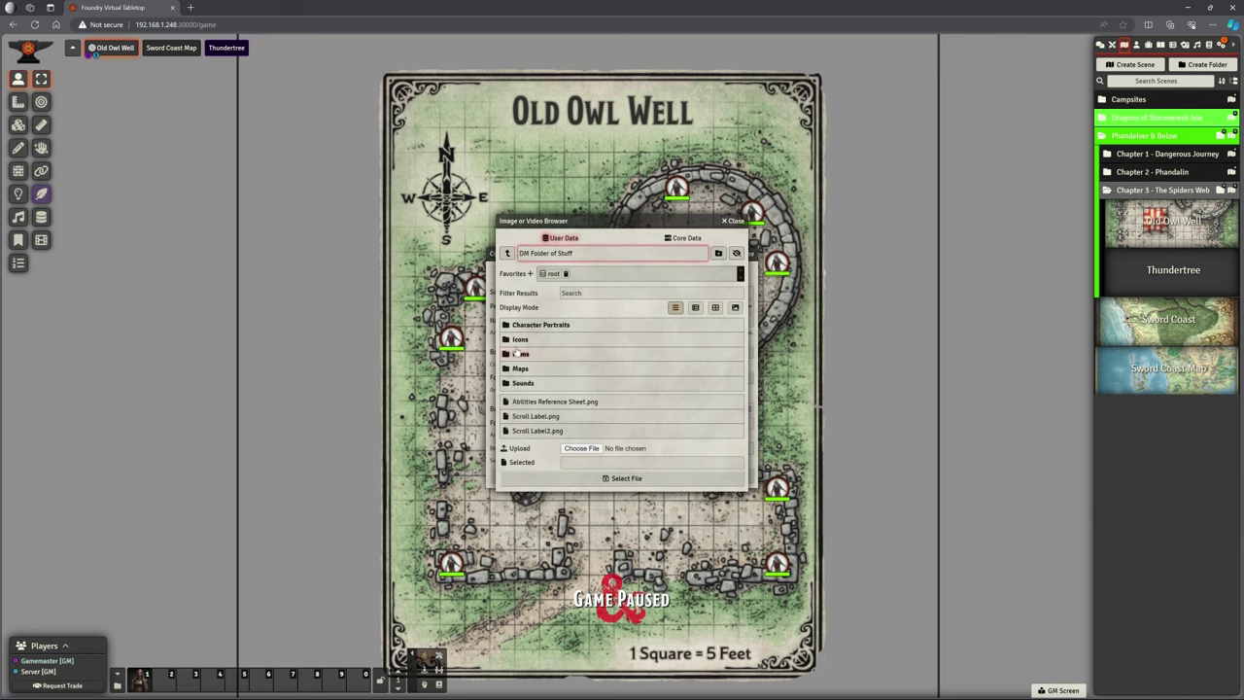
{"action": "left_click", "coordinate": [524, 369]}
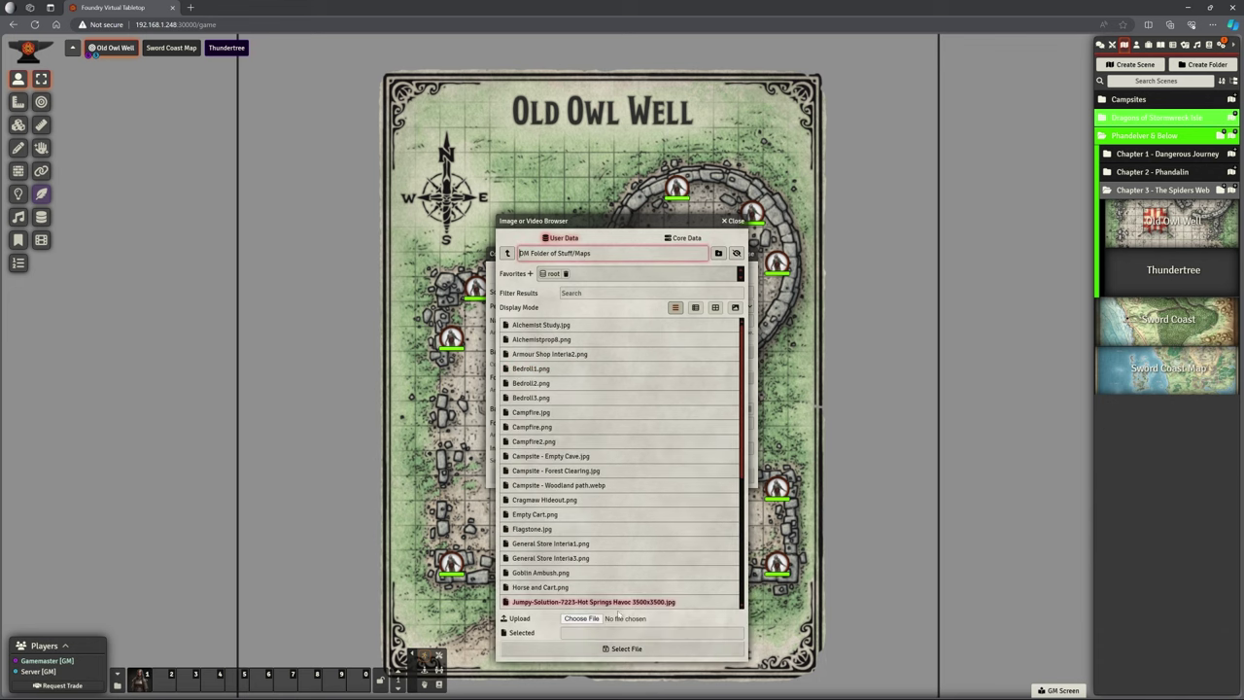
{"action": "left_click", "coordinate": [581, 618]}
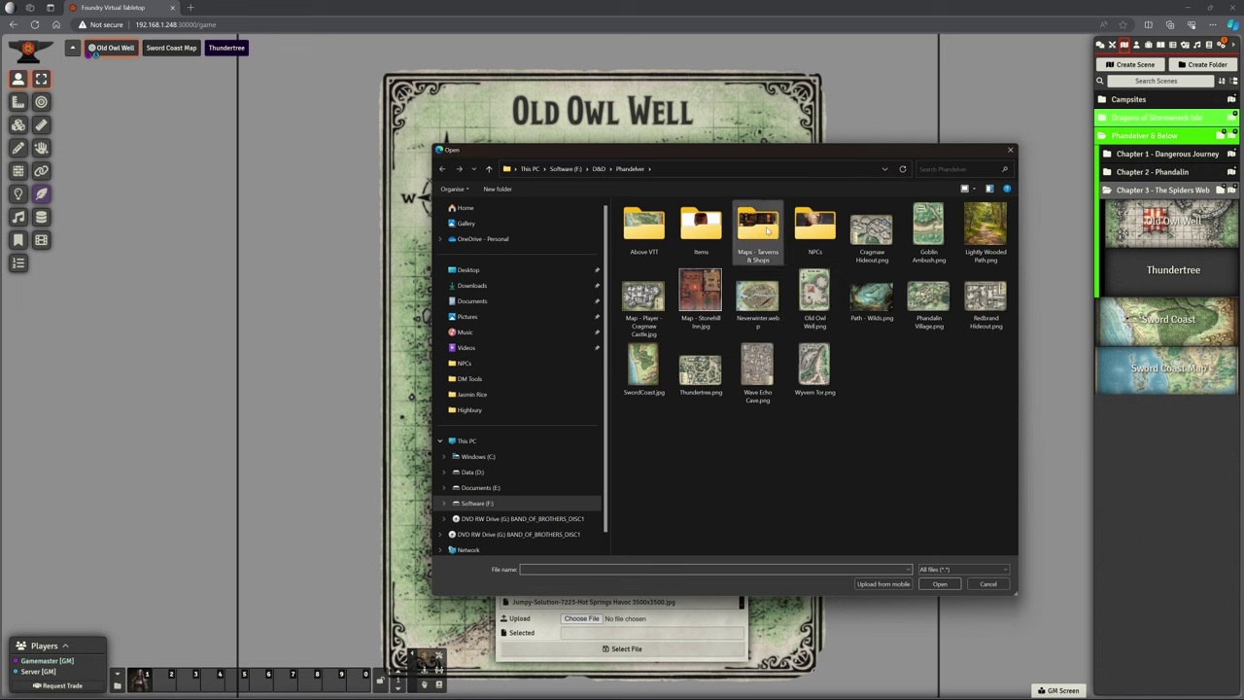
{"action": "left_click", "coordinate": [700, 370]}
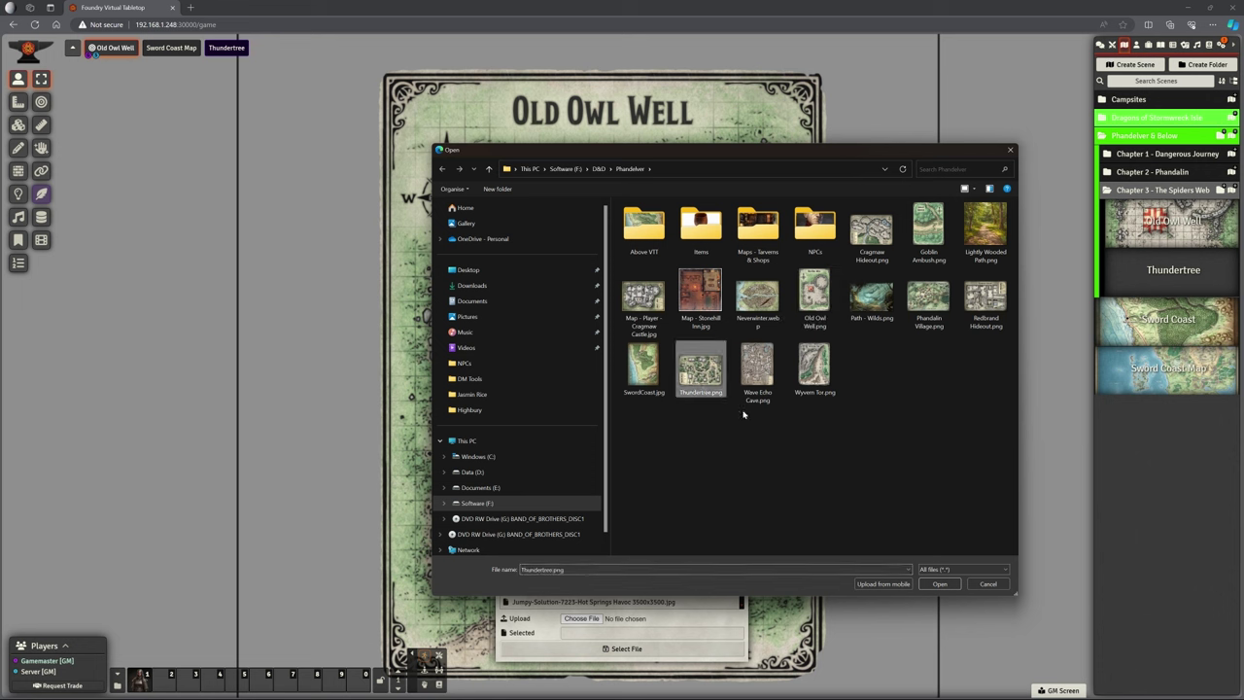
{"action": "left_click", "coordinate": [937, 584]}
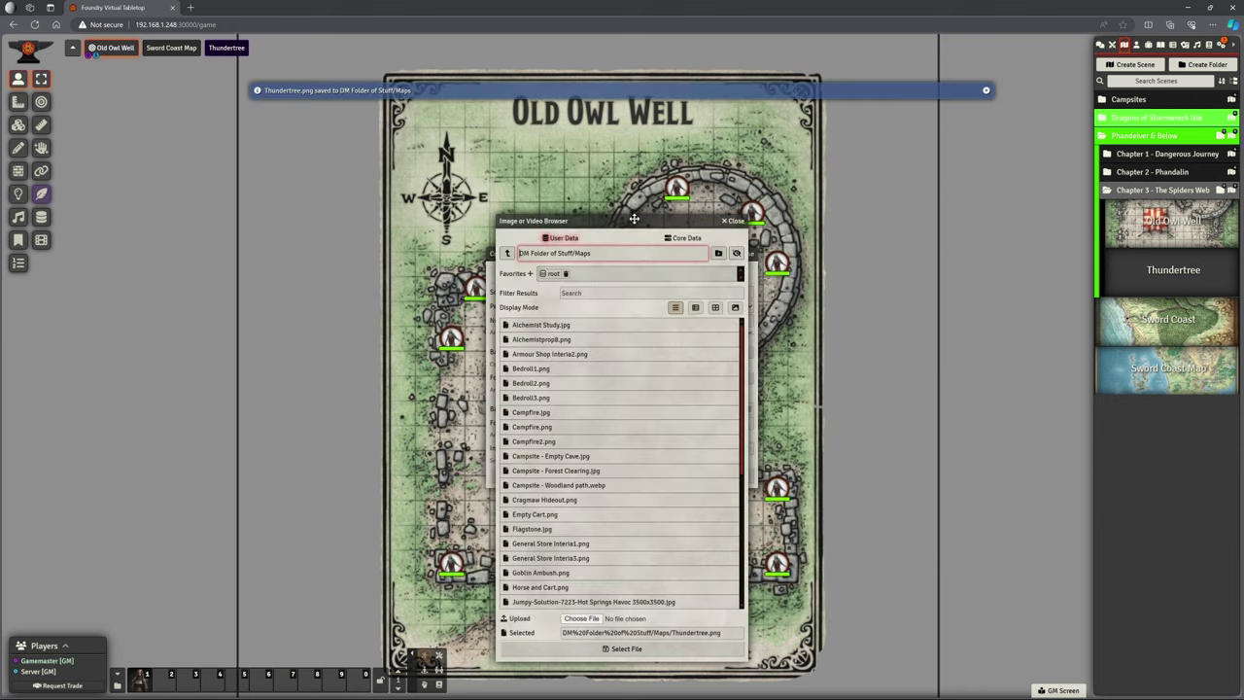
{"action": "left_click_drag", "start_coordinate": [635, 220], "coordinate": [676, 146]}
{"action": "left_click", "coordinate": [668, 576]}
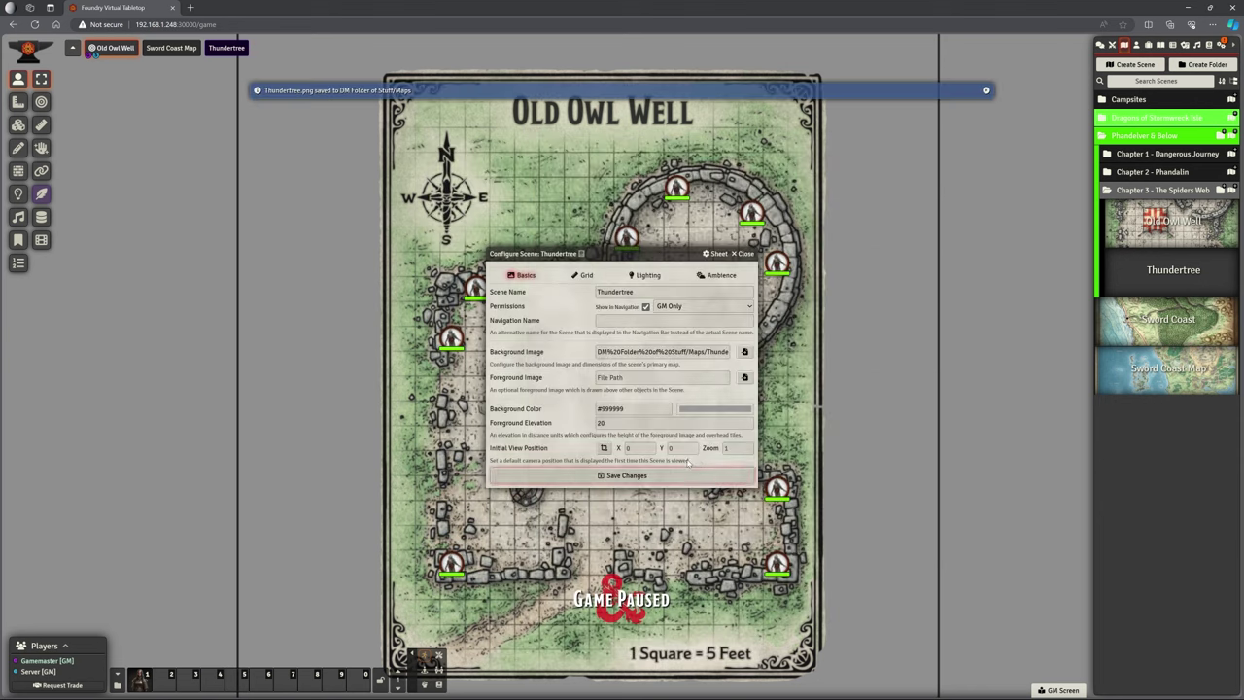
{"action": "left_click", "coordinate": [622, 478]}
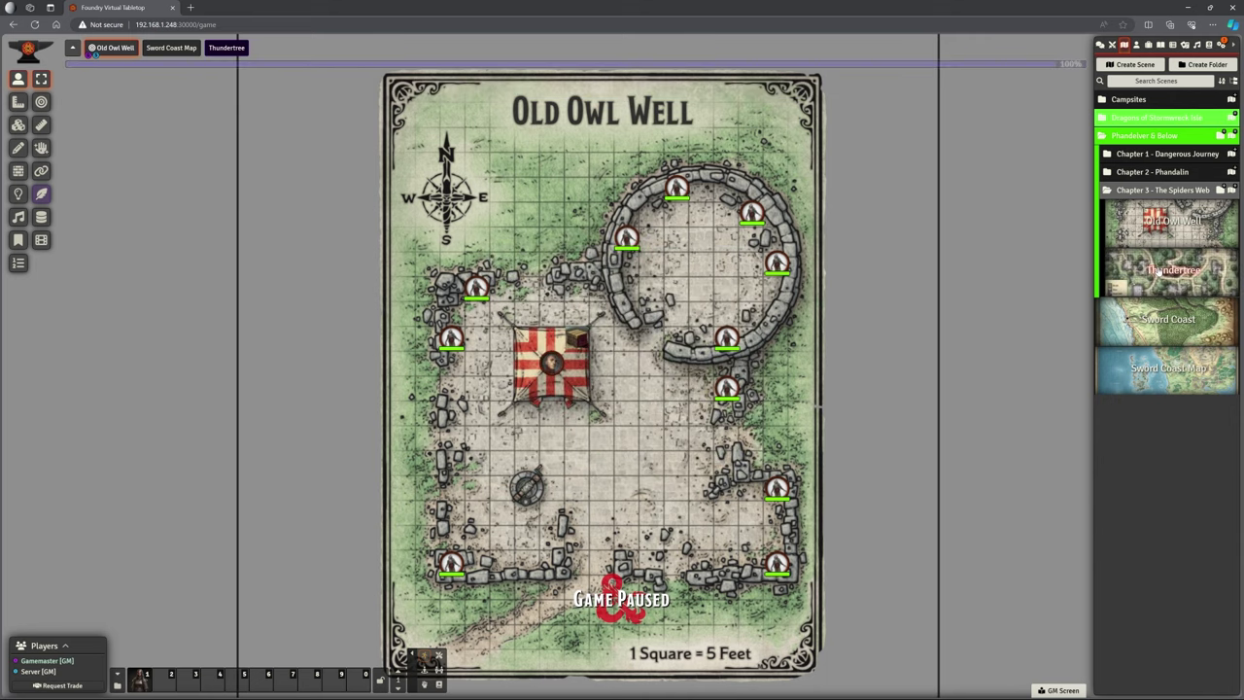
Step: Activate the Thundertree scene so its map shows on the canvas
{"action": "right_click", "coordinate": [1166, 267]}
{"action": "left_click", "coordinate": [1132, 323]}
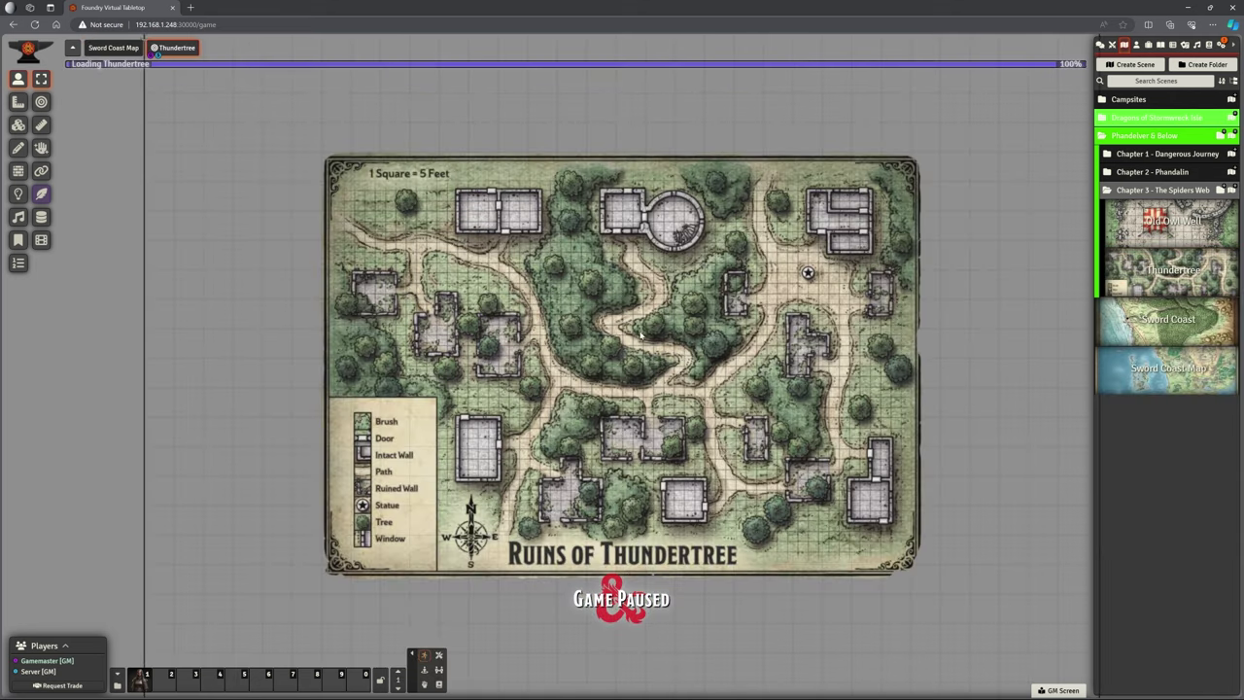
{"action": "scroll", "coordinate": [628, 289], "scroll_direction": "up", "scroll_amount": 5}
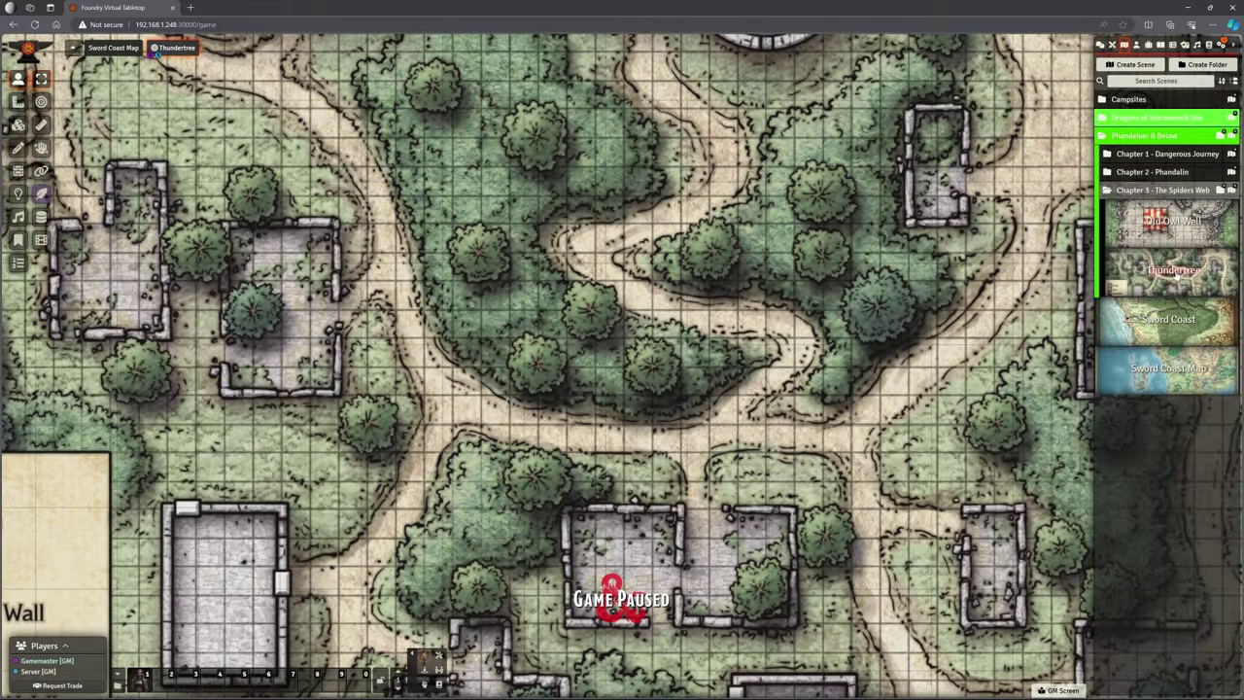
Step: Set the Thundertree scene's Grid Color to red and save the configuration
{"action": "right_click", "coordinate": [1166, 270]}
{"action": "left_click", "coordinate": [1137, 322]}
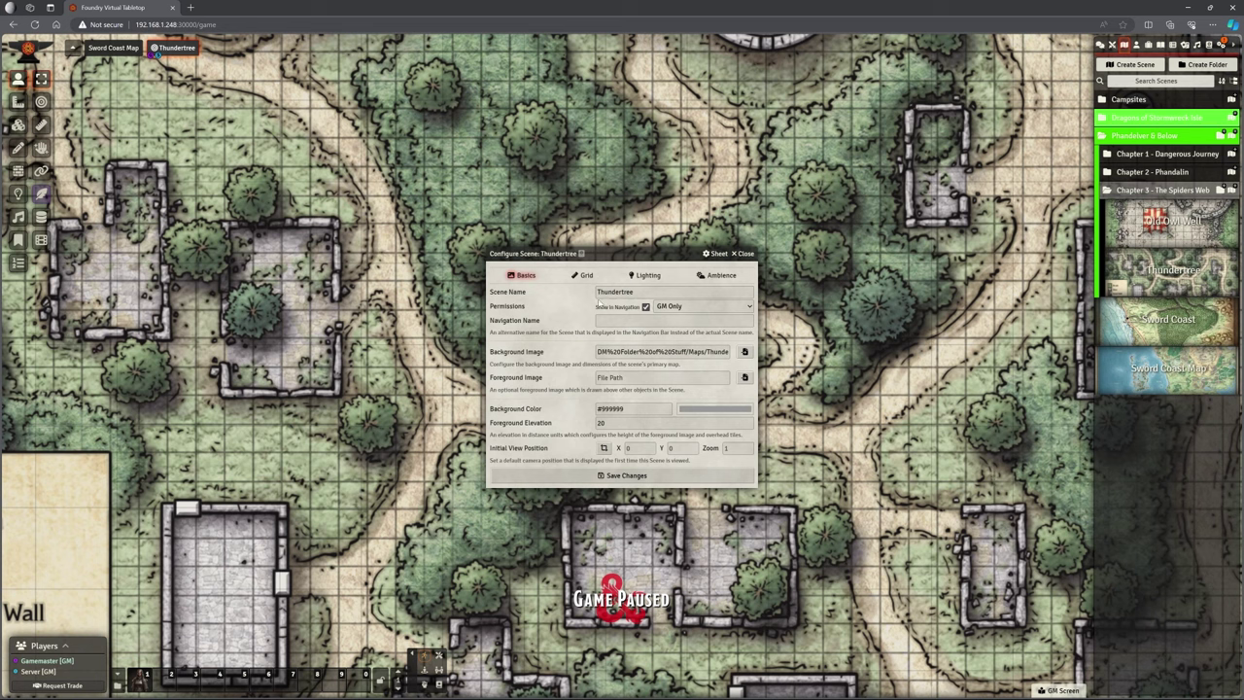
{"action": "left_click", "coordinate": [584, 275]}
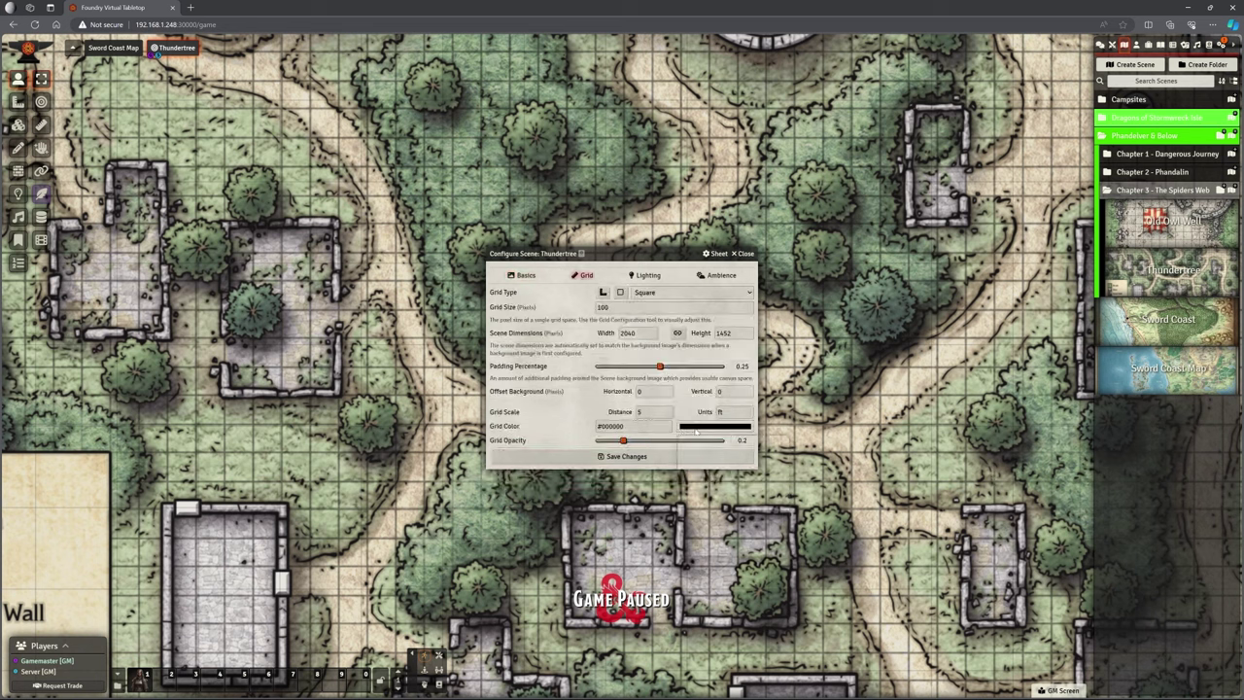
{"action": "left_click", "coordinate": [685, 428]}
{"action": "left_click", "coordinate": [783, 439]}
{"action": "left_click", "coordinate": [644, 457]}
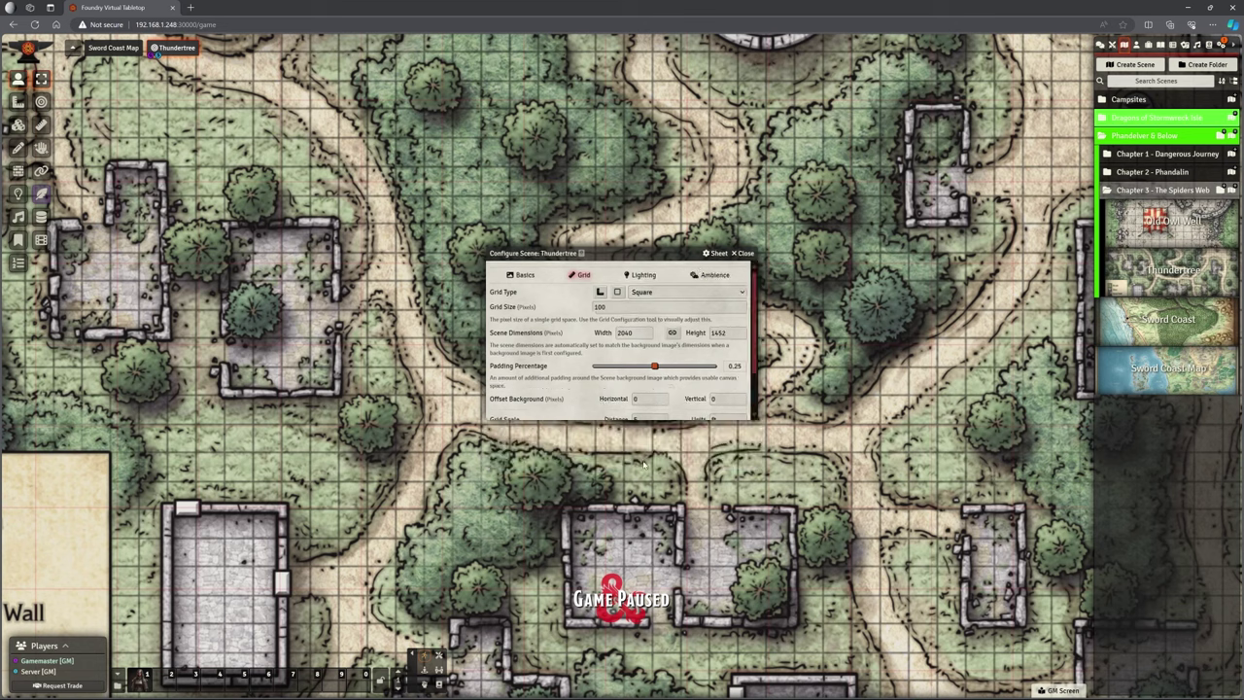
{"action": "left_click", "coordinate": [643, 456]}
{"action": "scroll", "coordinate": [667, 280], "scroll_direction": "up", "scroll_amount": 2}
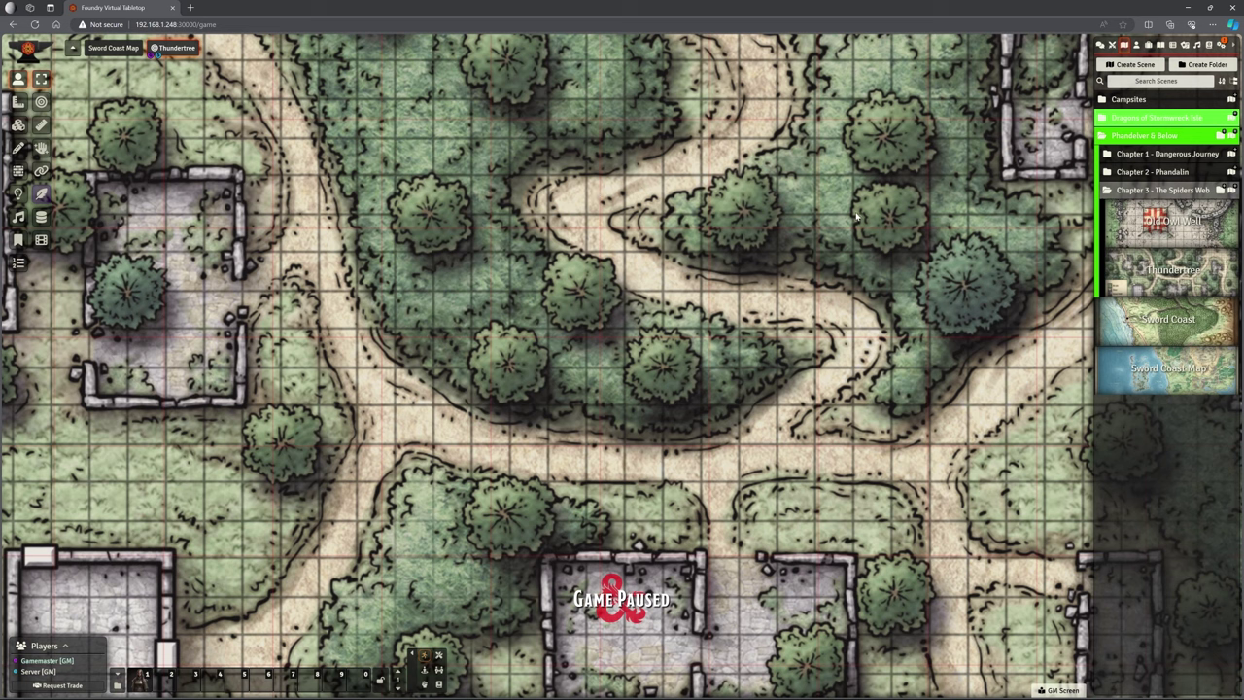
{"action": "scroll", "coordinate": [855, 216], "scroll_direction": "down", "scroll_amount": 1}
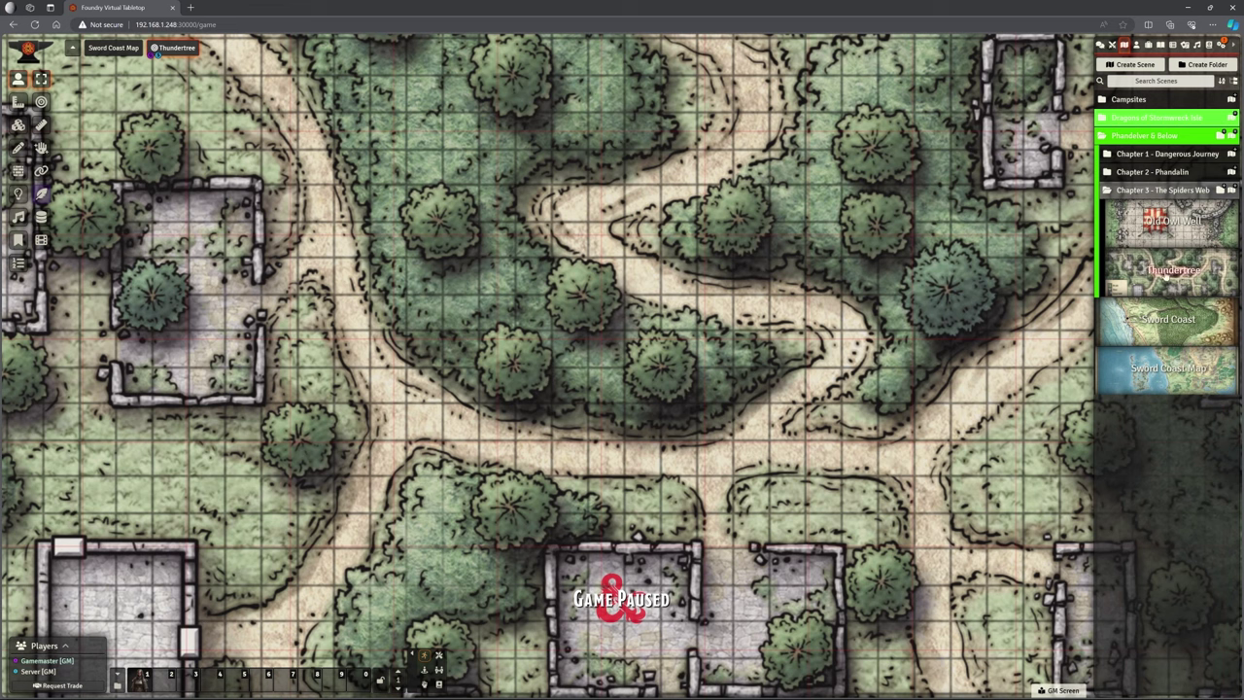
Step: Change the Thundertree Grid Size to 50 pixels, save, and accept the dimension change
{"action": "right_click", "coordinate": [1170, 272]}
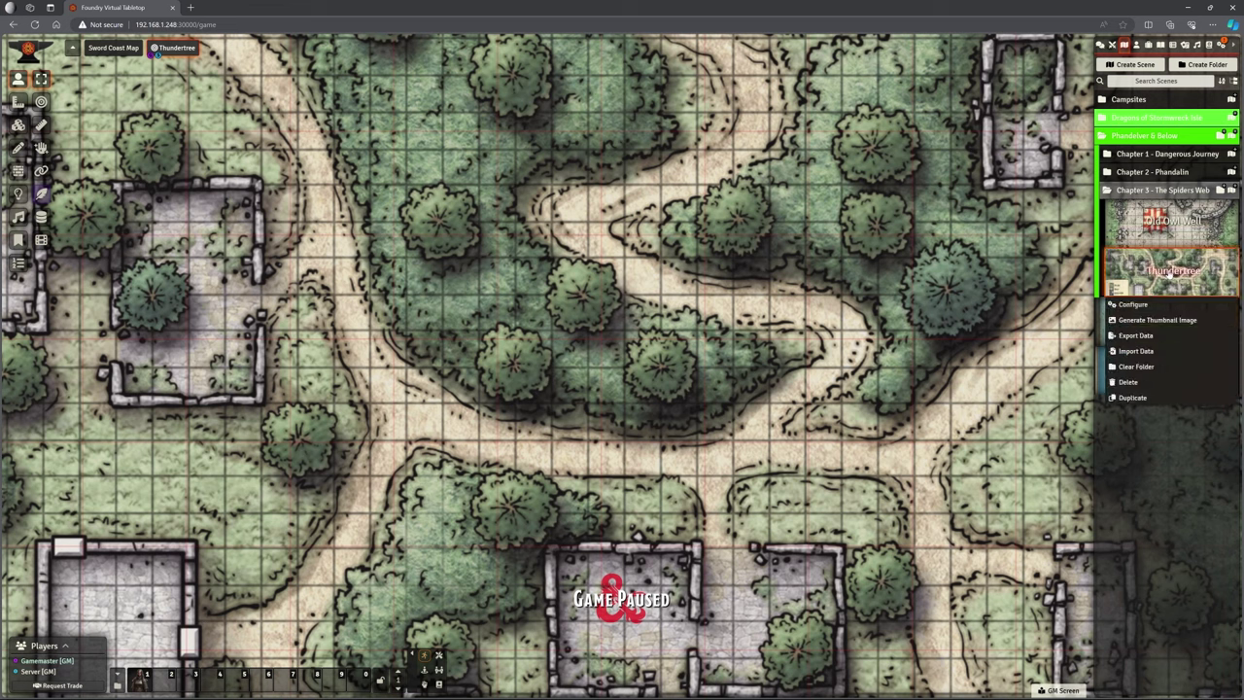
{"action": "left_click", "coordinate": [1132, 304]}
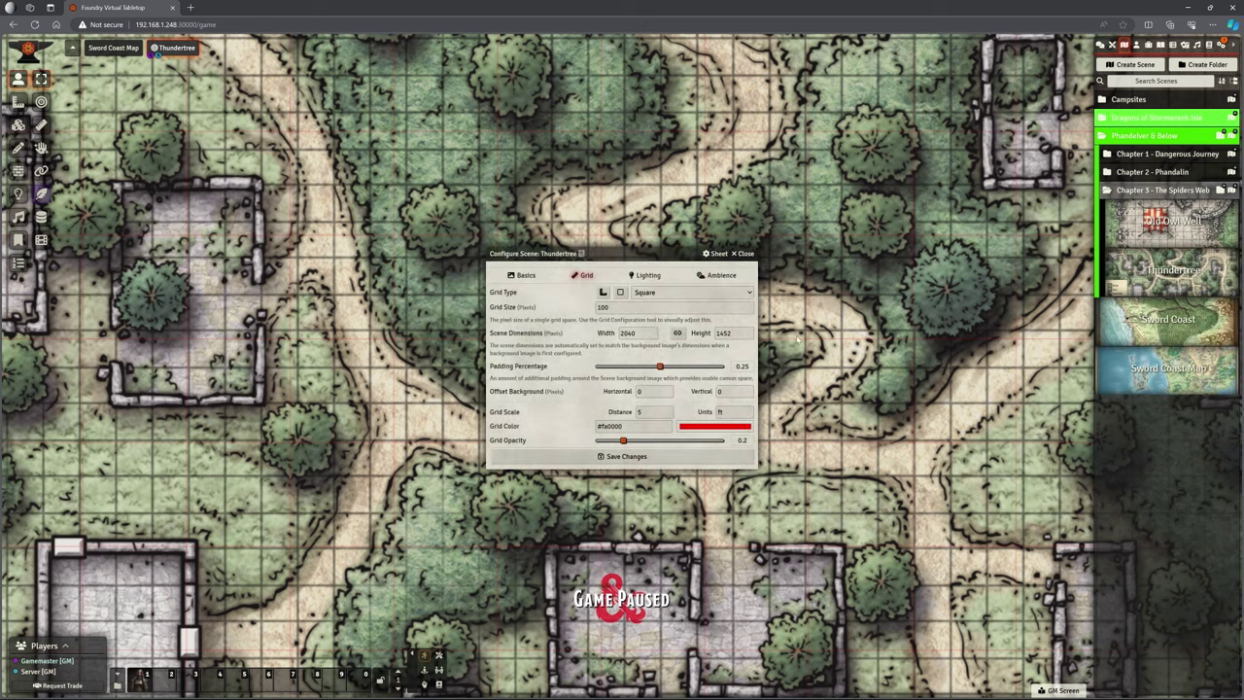
{"action": "left_click_drag", "start_coordinate": [651, 251], "coordinate": [704, 213]}
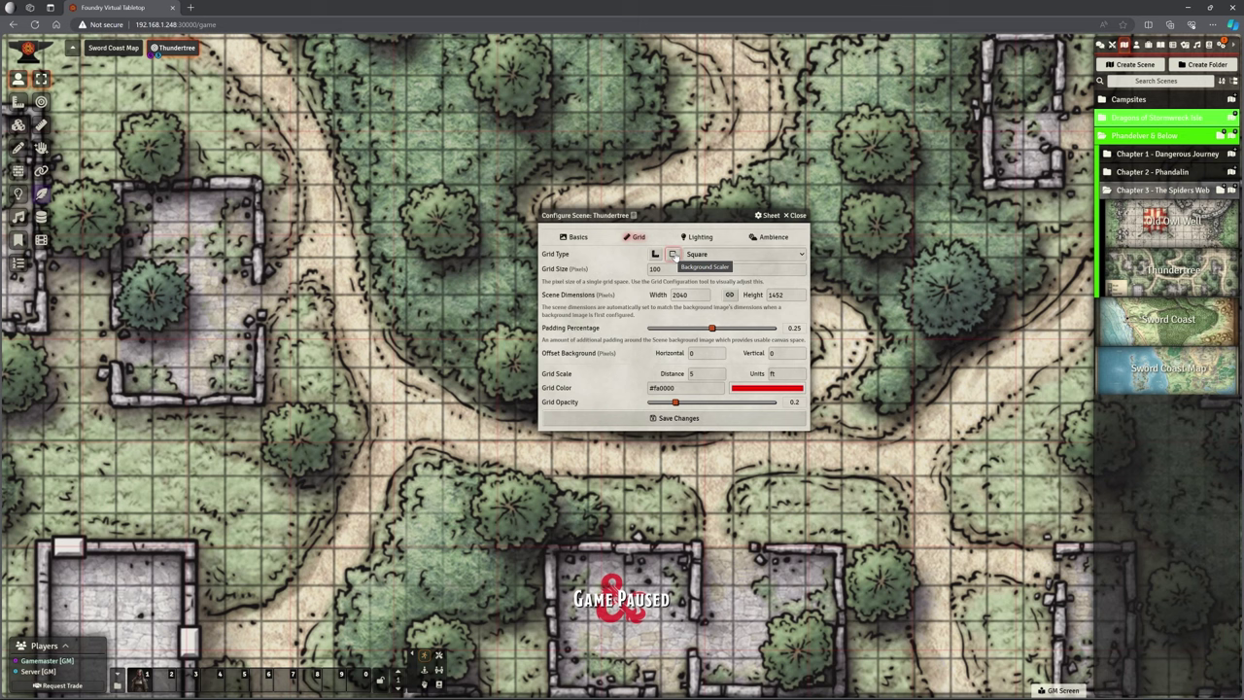
{"action": "double_click", "coordinate": [661, 270]}
{"action": "type", "text": "50"}
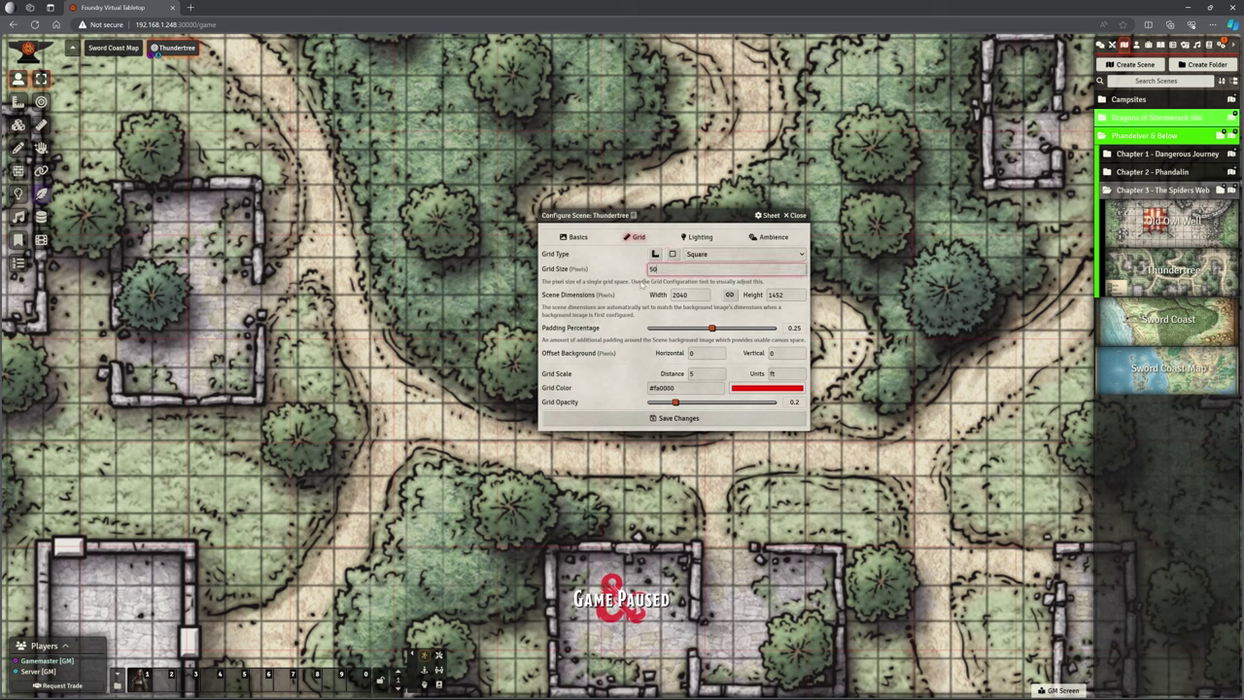
{"action": "left_click", "coordinate": [668, 419]}
{"action": "left_click", "coordinate": [606, 395]}
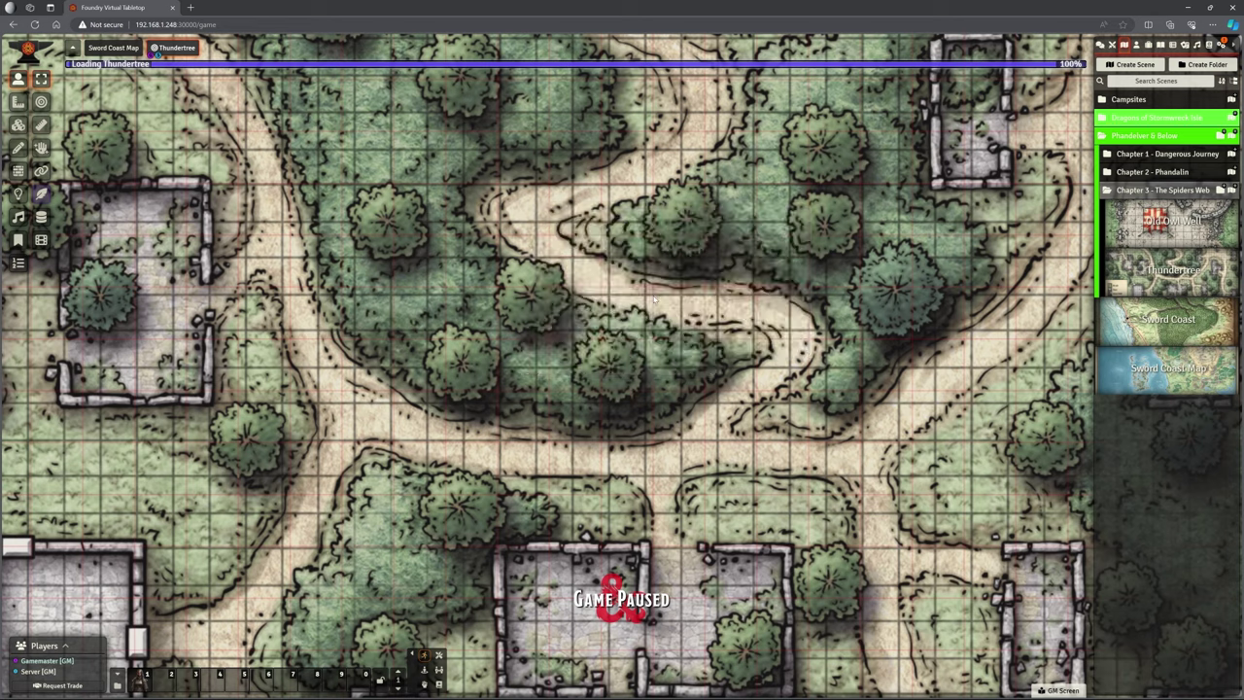
Step: Reopen the Thundertree scene configuration and move it aside to see the map
{"action": "right_click", "coordinate": [1162, 274]}
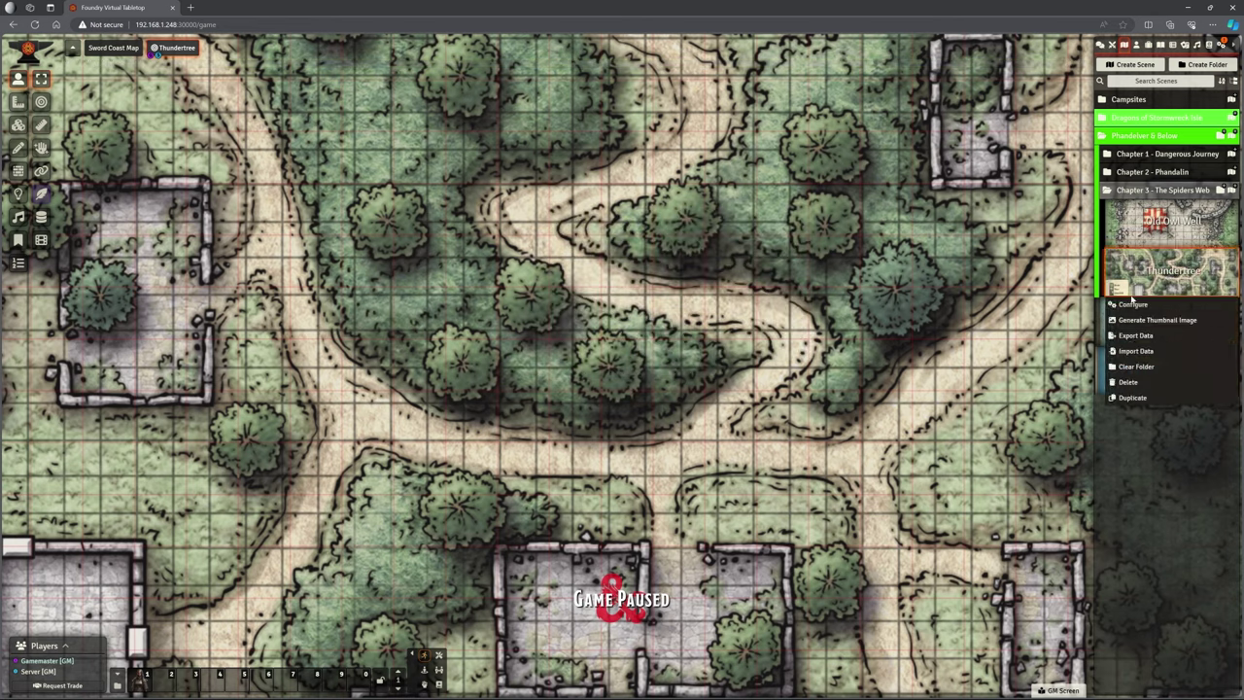
{"action": "left_click", "coordinate": [1132, 304]}
{"action": "left_click_drag", "start_coordinate": [673, 212], "coordinate": [826, 204]}
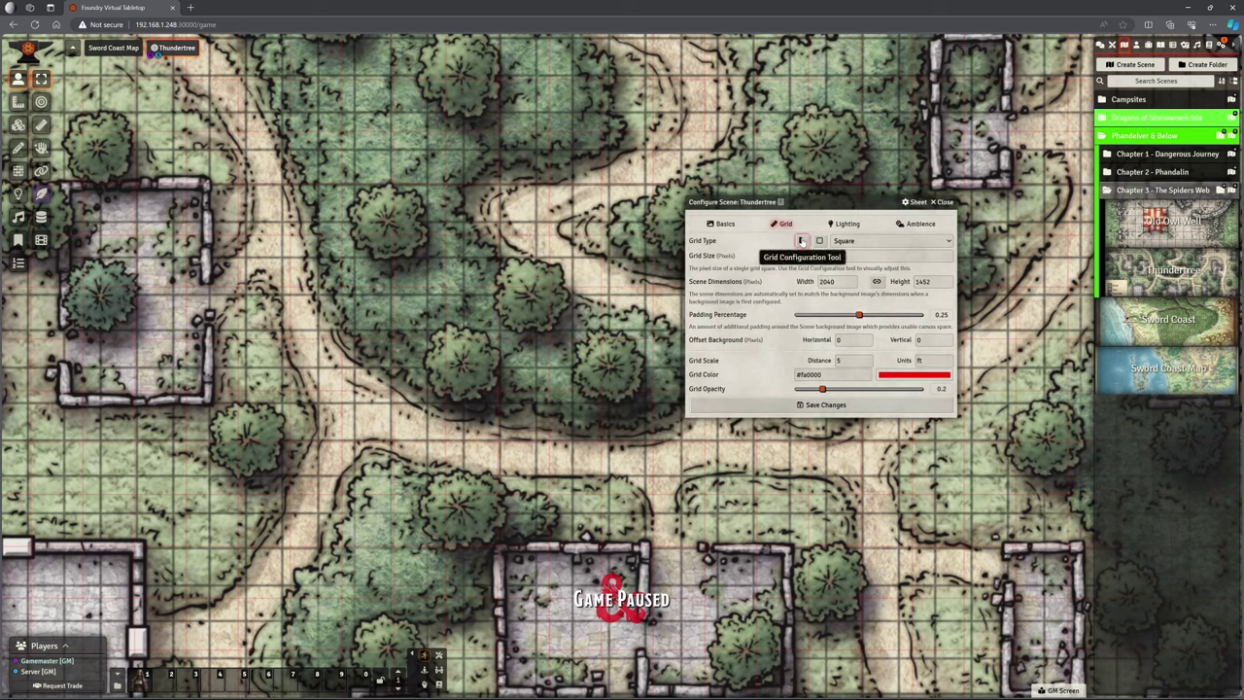
Step: Use the Grid Configuration Tool, zooming in to mark a map square's corner
{"action": "left_click", "coordinate": [819, 241]}
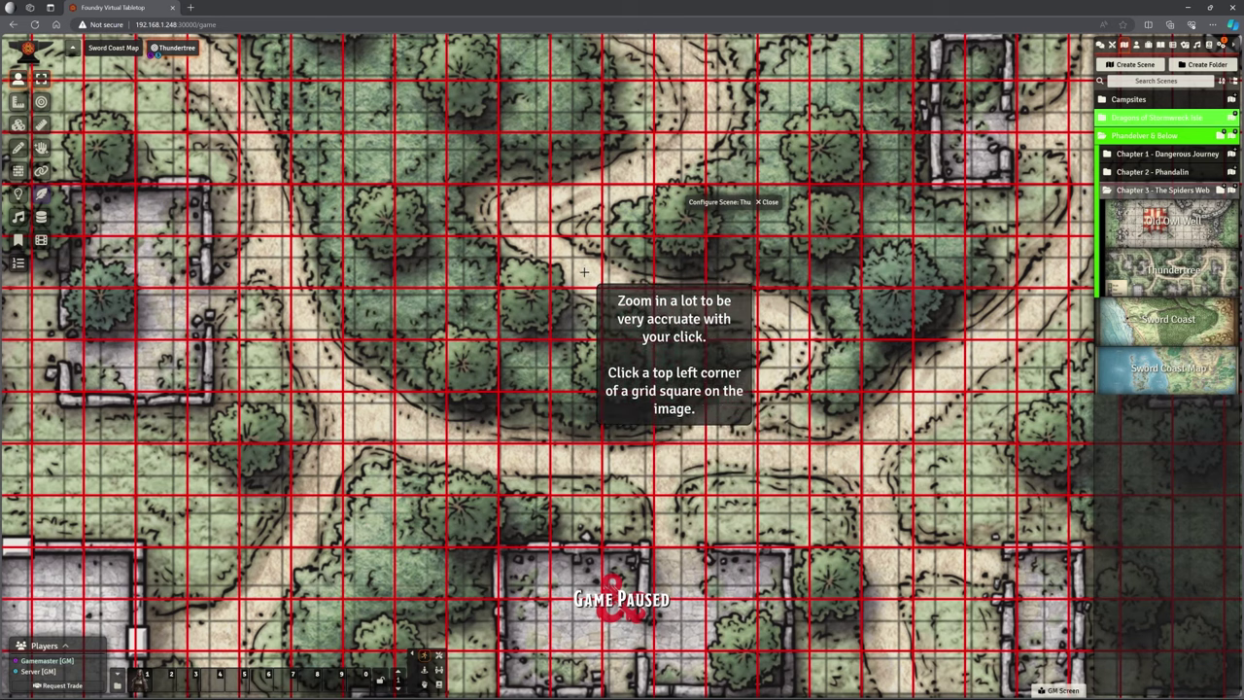
{"action": "scroll", "coordinate": [578, 279], "scroll_direction": "up", "scroll_amount": 2}
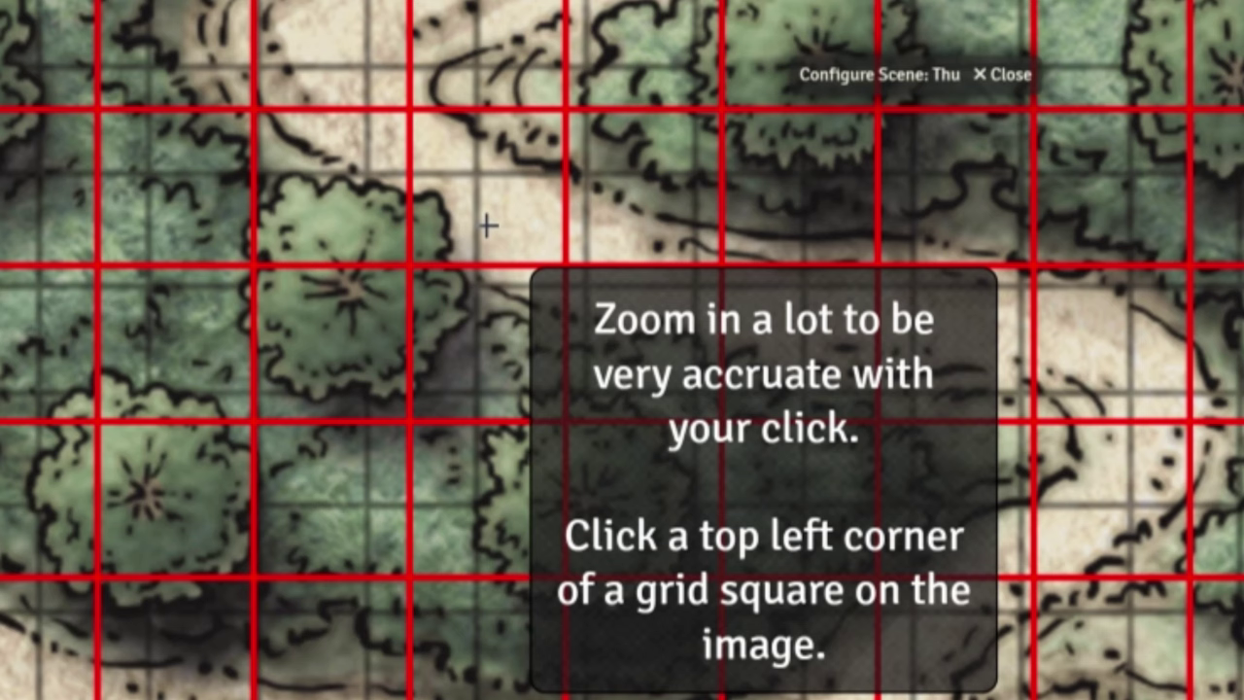
{"action": "scroll", "coordinate": [487, 225], "scroll_direction": "up", "scroll_amount": 3}
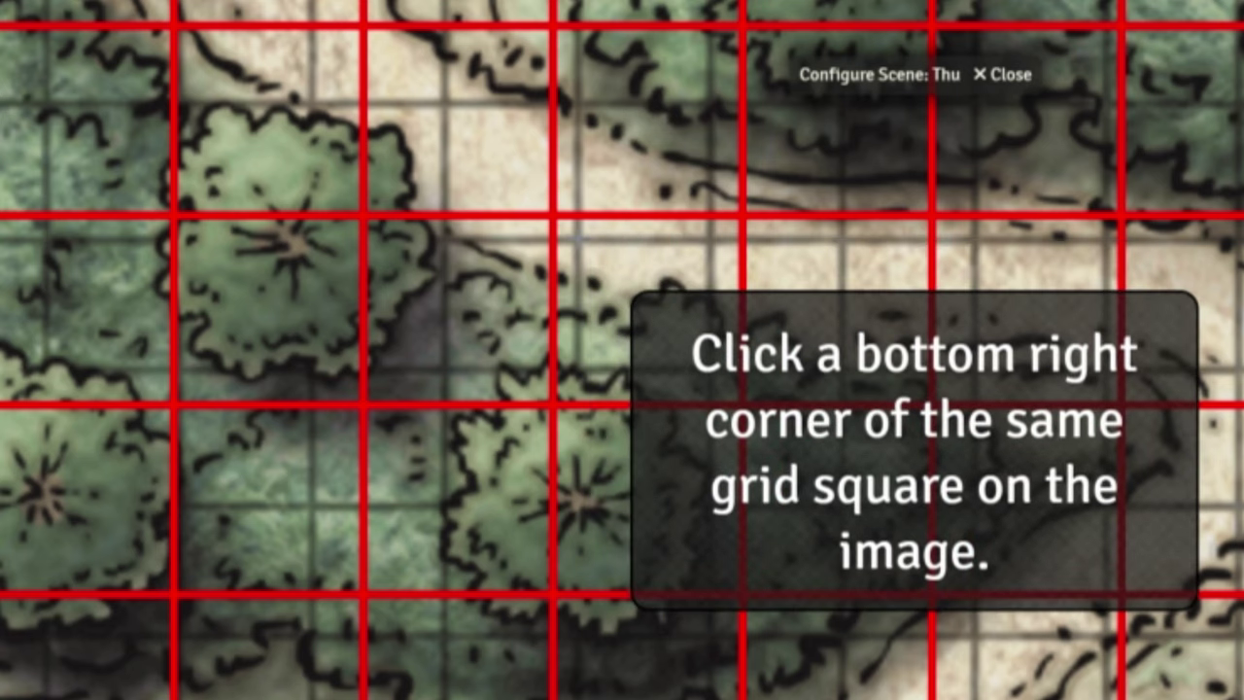
{"action": "left_click", "coordinate": [577, 236]}
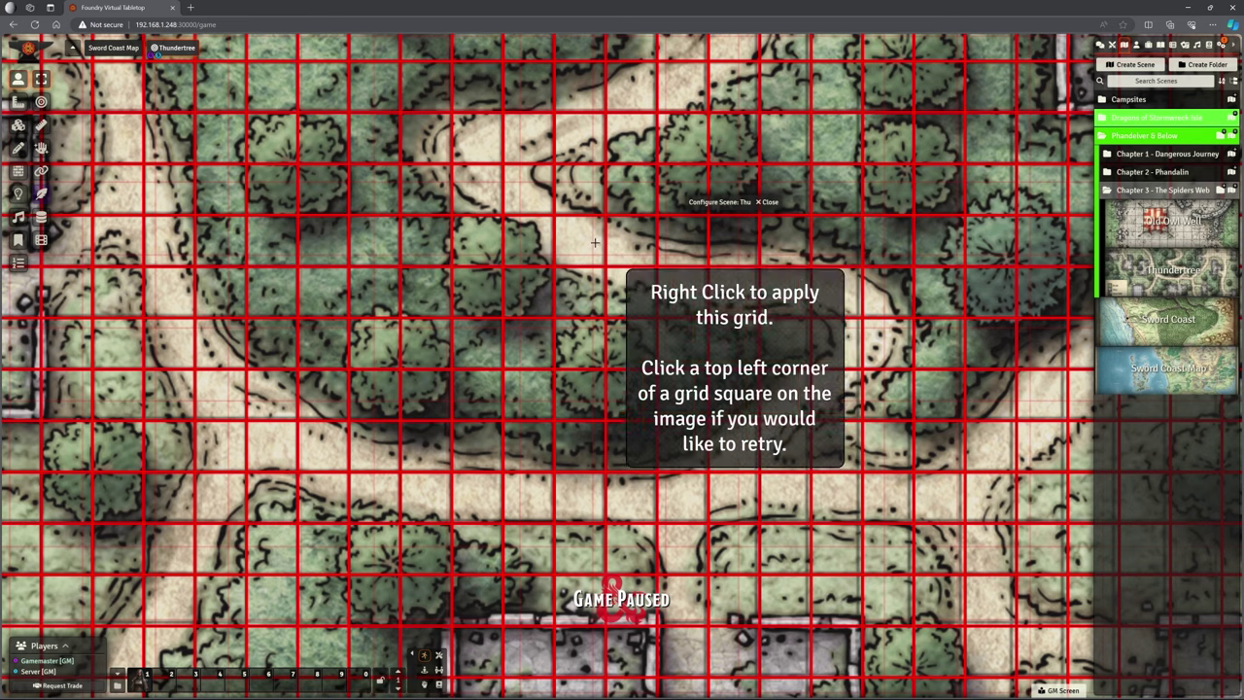
Step: Re-mark a map square's top-left and bottom-right corners twice to refine the grid fit
{"action": "scroll", "coordinate": [591, 246], "scroll_direction": "down", "scroll_amount": 2}
{"action": "scroll", "coordinate": [591, 246], "scroll_direction": "down", "scroll_amount": 3}
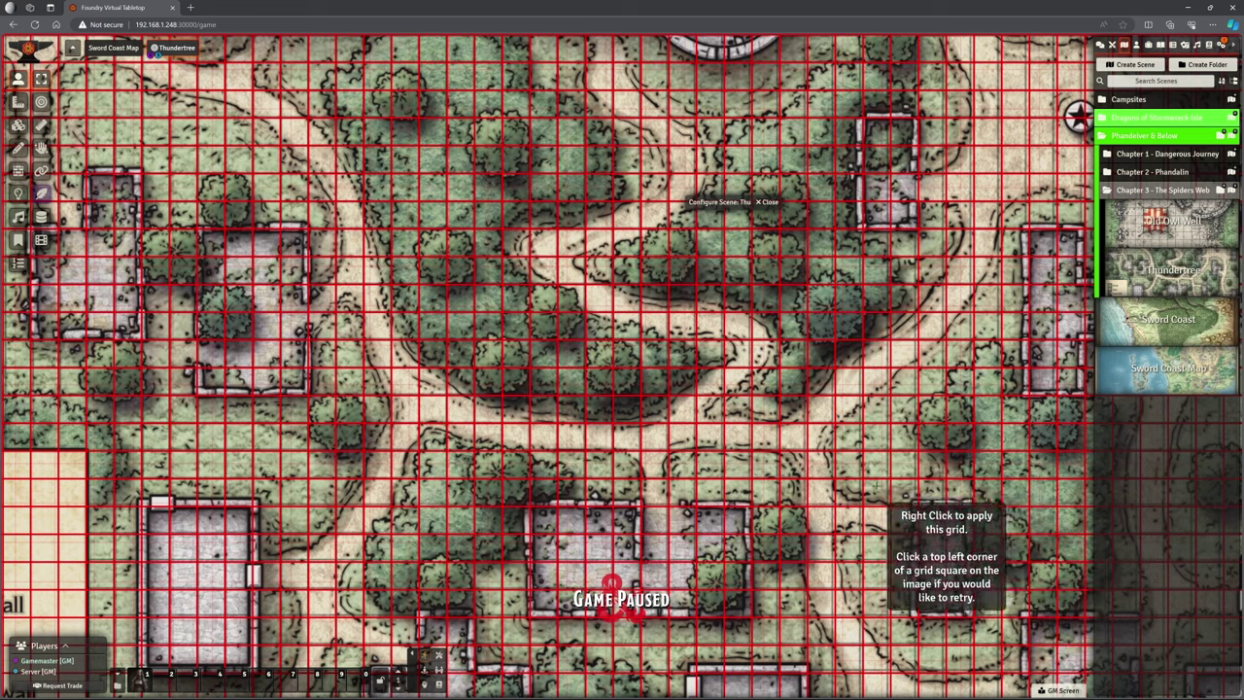
{"action": "scroll", "coordinate": [447, 282], "scroll_direction": "up", "scroll_amount": 5}
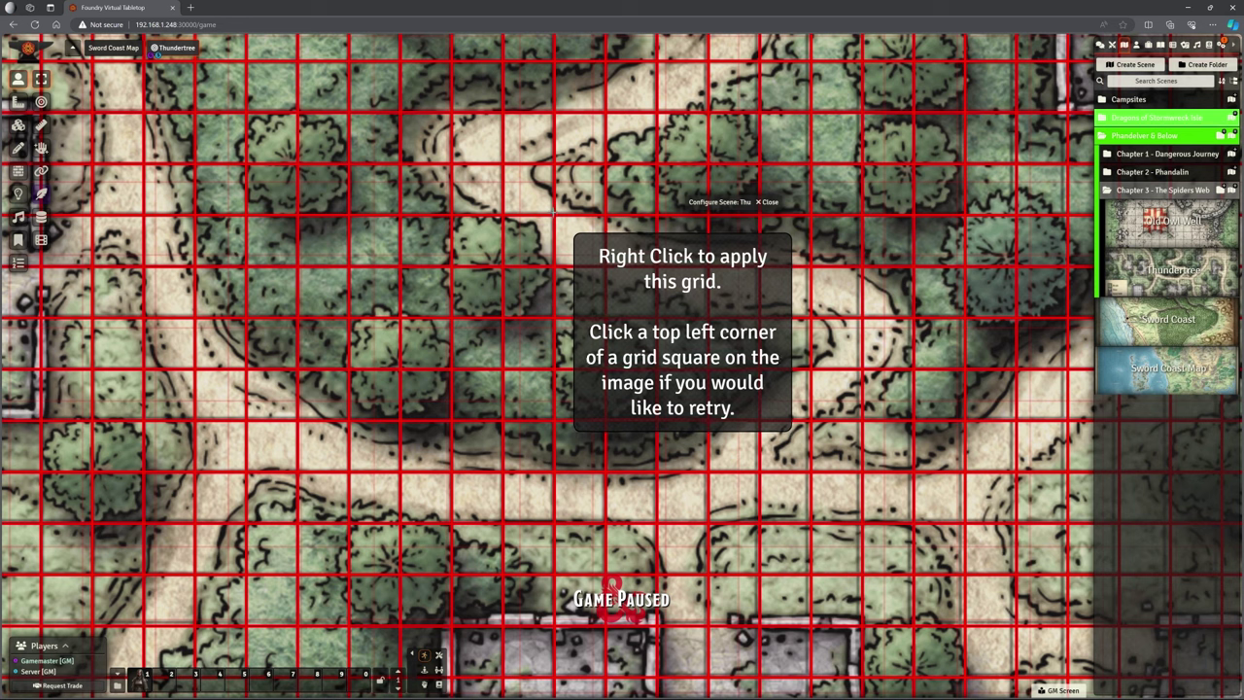
{"action": "left_click", "coordinate": [553, 212]}
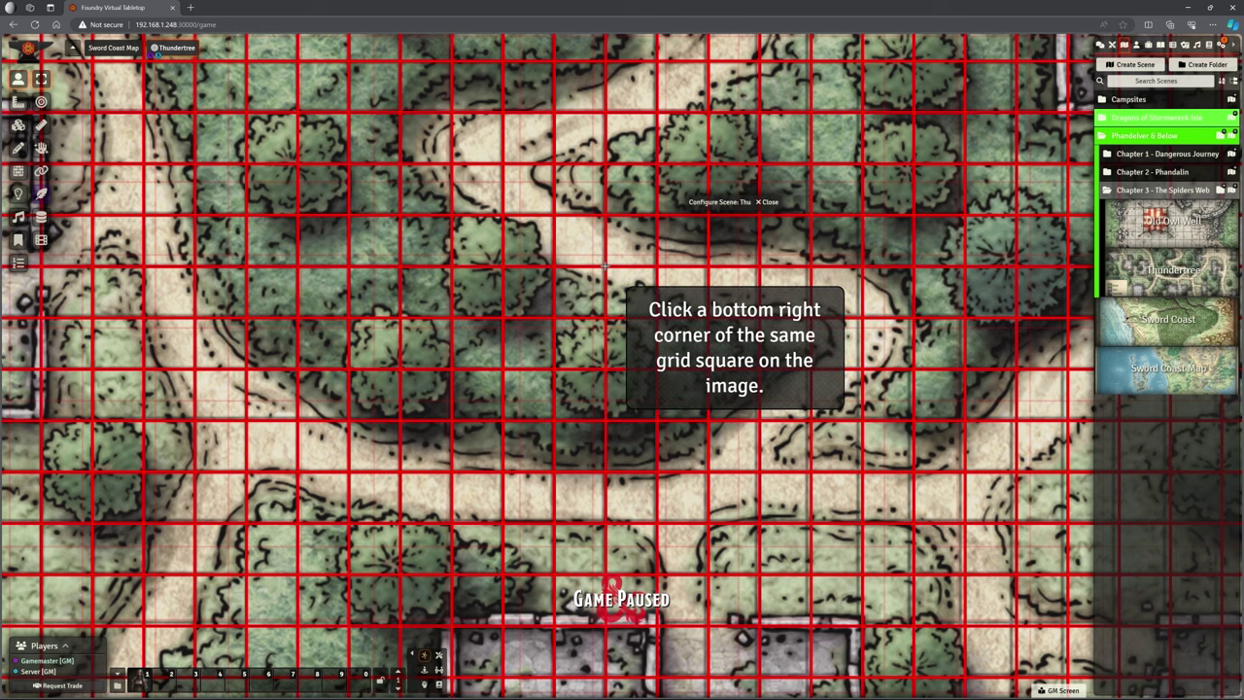
{"action": "left_click", "coordinate": [604, 264]}
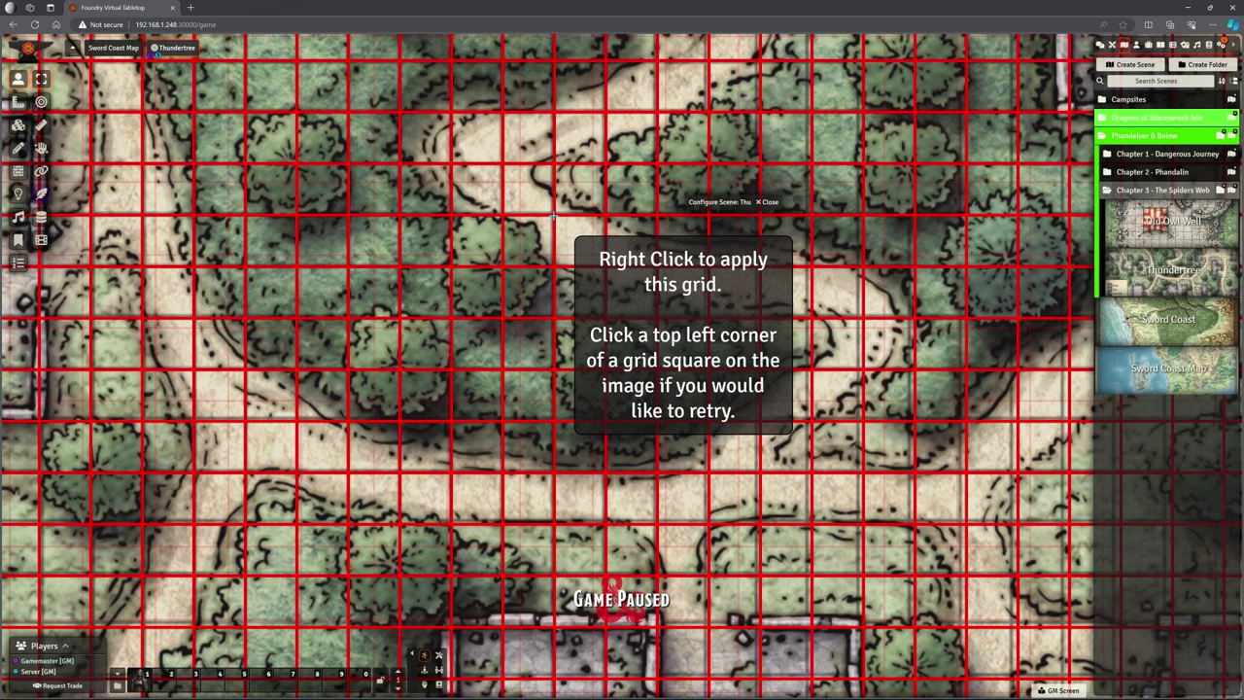
{"action": "left_click", "coordinate": [554, 216]}
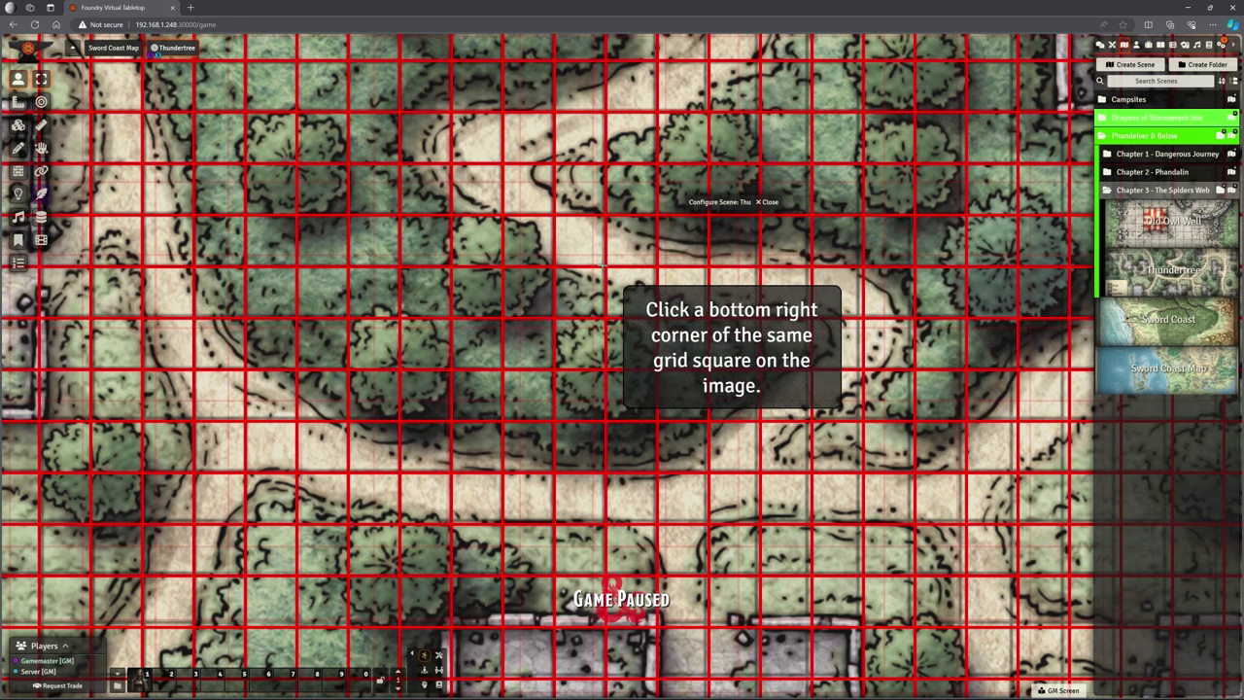
{"action": "left_click", "coordinate": [602, 262]}
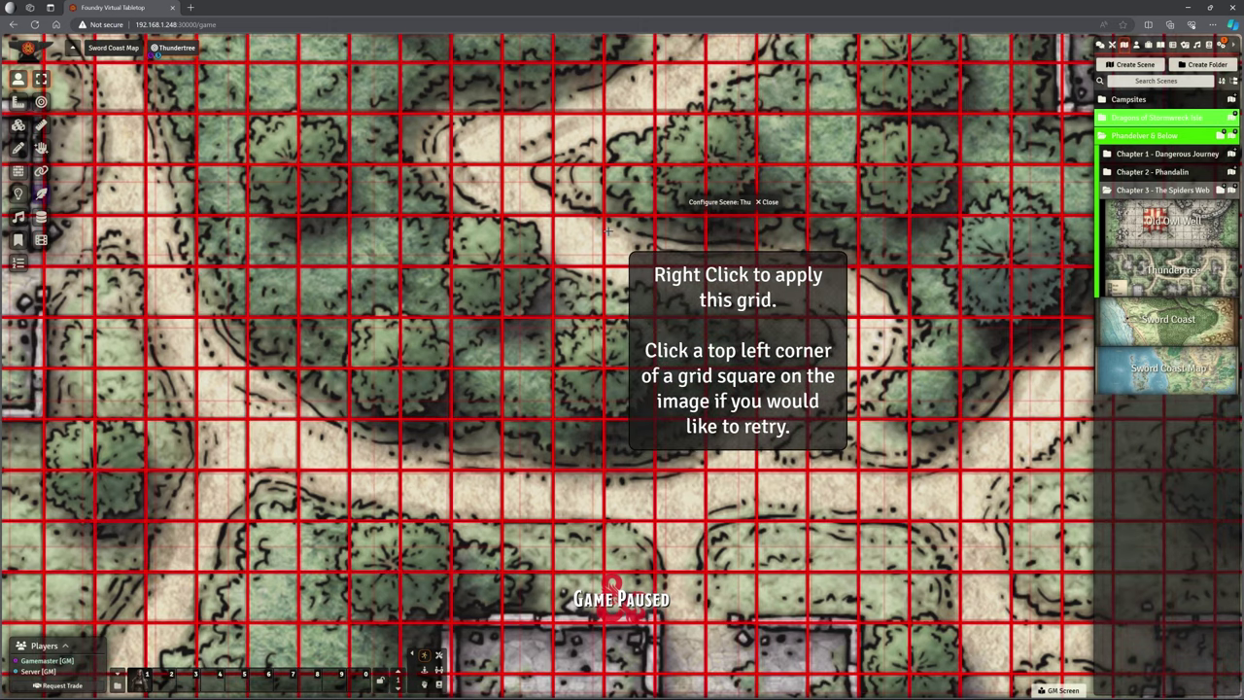
Step: Zoom out and back in to check the red grid lines up across the whole map
{"action": "scroll", "coordinate": [609, 231], "scroll_direction": "down", "scroll_amount": 10}
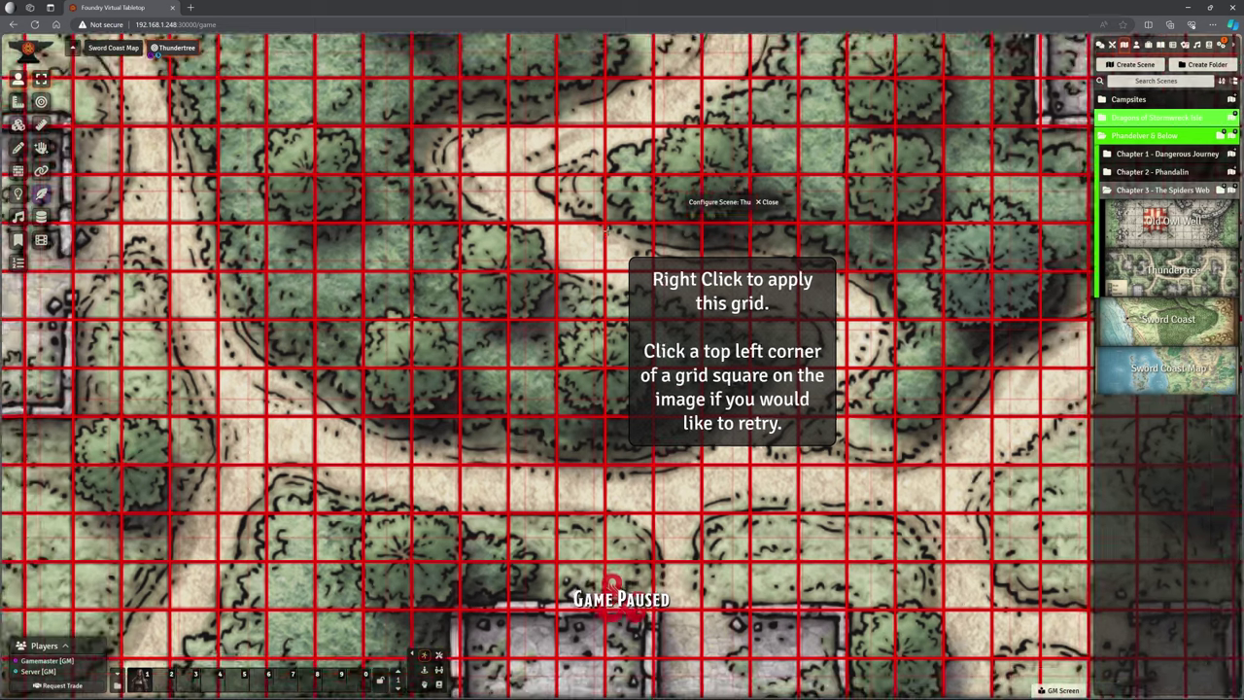
{"action": "scroll", "coordinate": [608, 232], "scroll_direction": "down", "scroll_amount": 5}
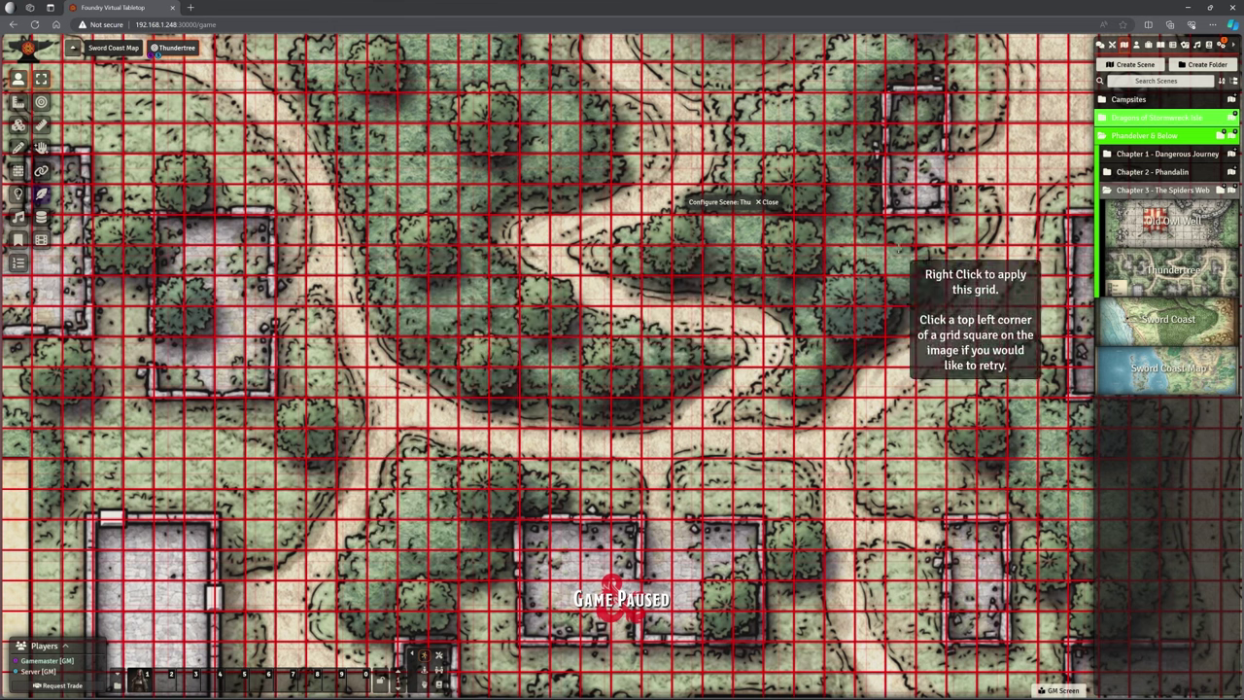
{"action": "scroll", "coordinate": [1016, 82], "scroll_direction": "down", "scroll_amount": 5}
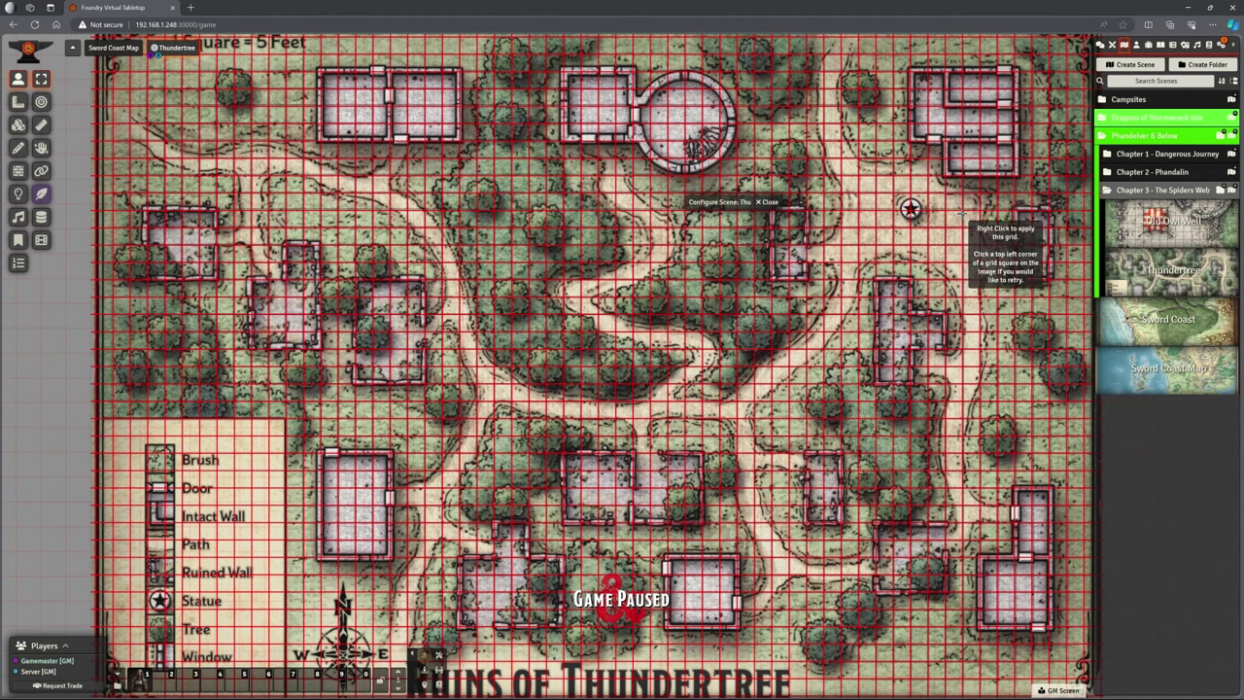
{"action": "scroll", "coordinate": [948, 185], "scroll_direction": "up", "scroll_amount": 3}
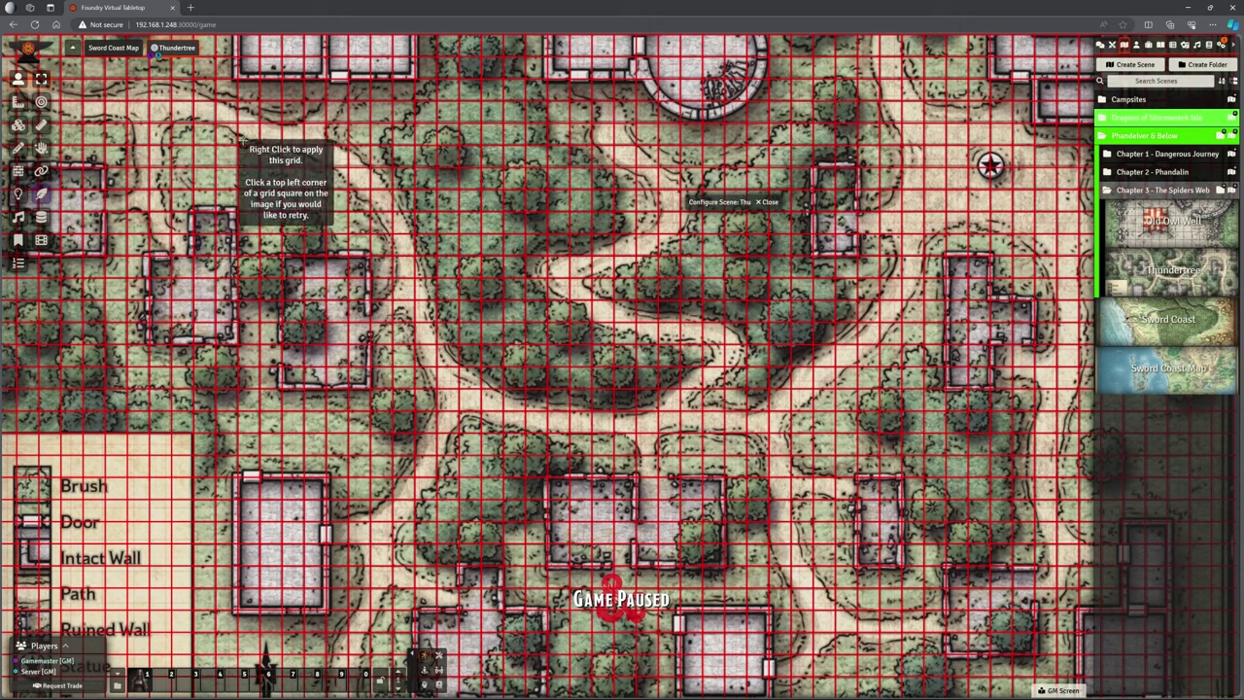
{"action": "scroll", "coordinate": [622, 342], "scroll_direction": "down", "scroll_amount": 2}
{"action": "scroll", "coordinate": [627, 349], "scroll_direction": "down", "scroll_amount": 2}
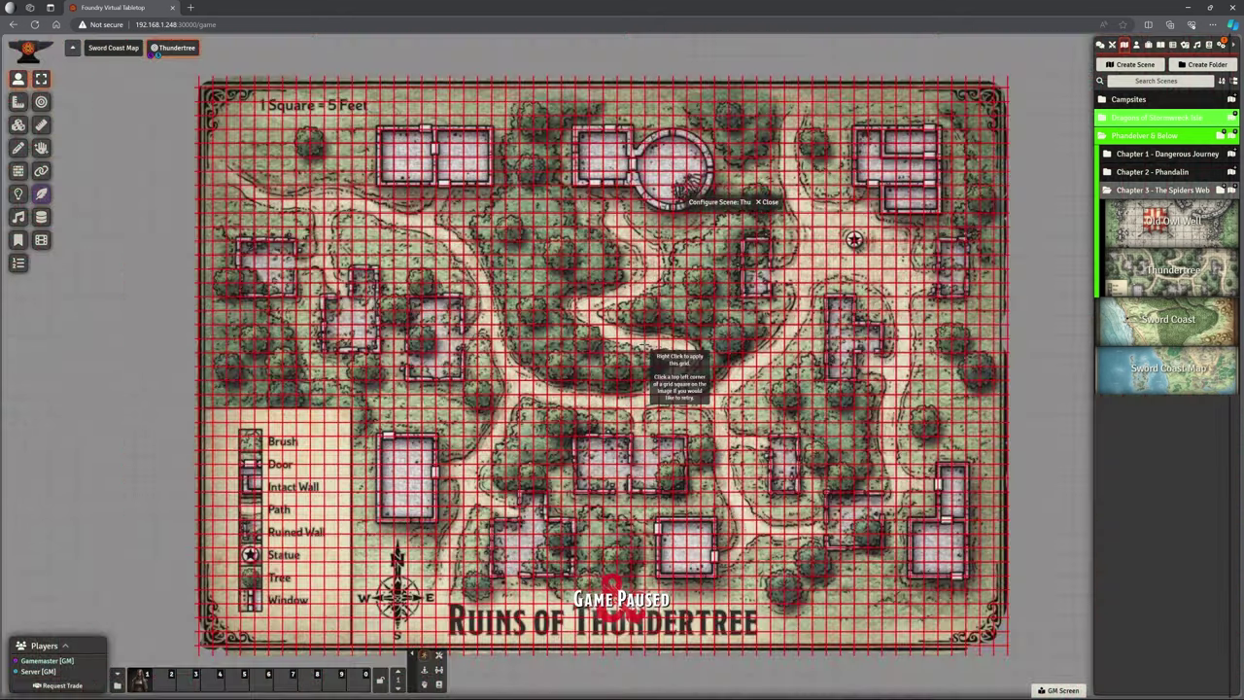
{"action": "scroll", "coordinate": [637, 289], "scroll_direction": "up", "scroll_amount": 1}
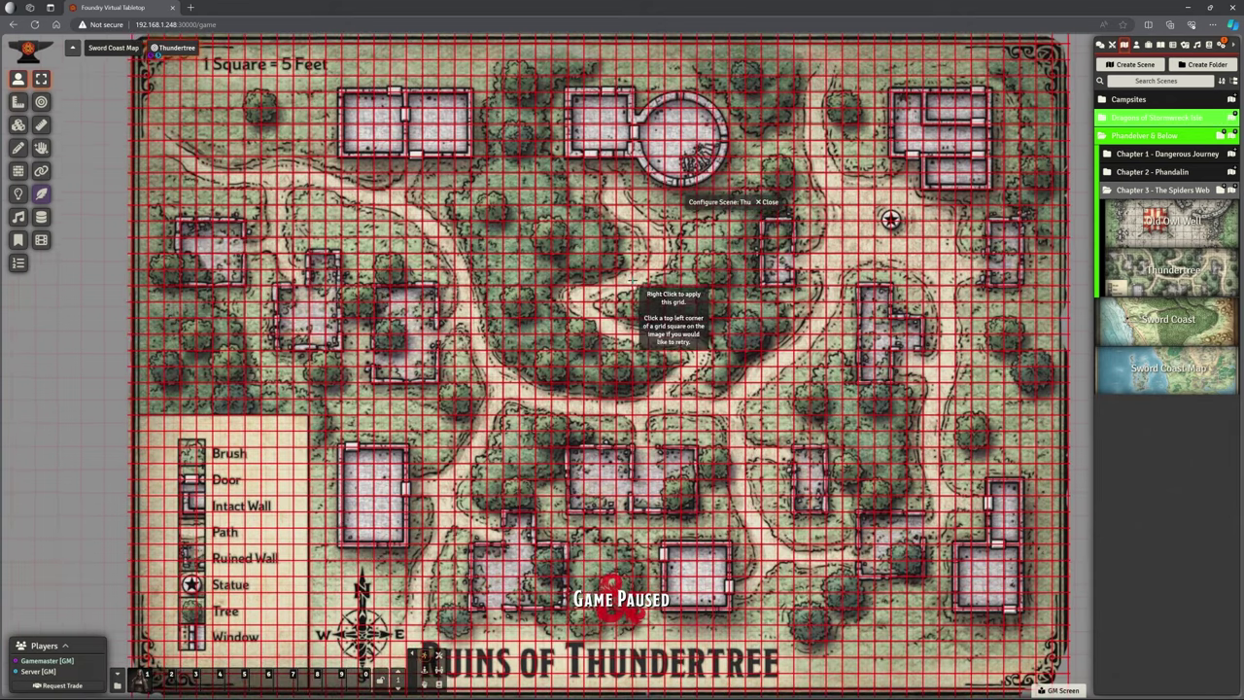
{"action": "scroll", "coordinate": [634, 278], "scroll_direction": "up", "scroll_amount": 2}
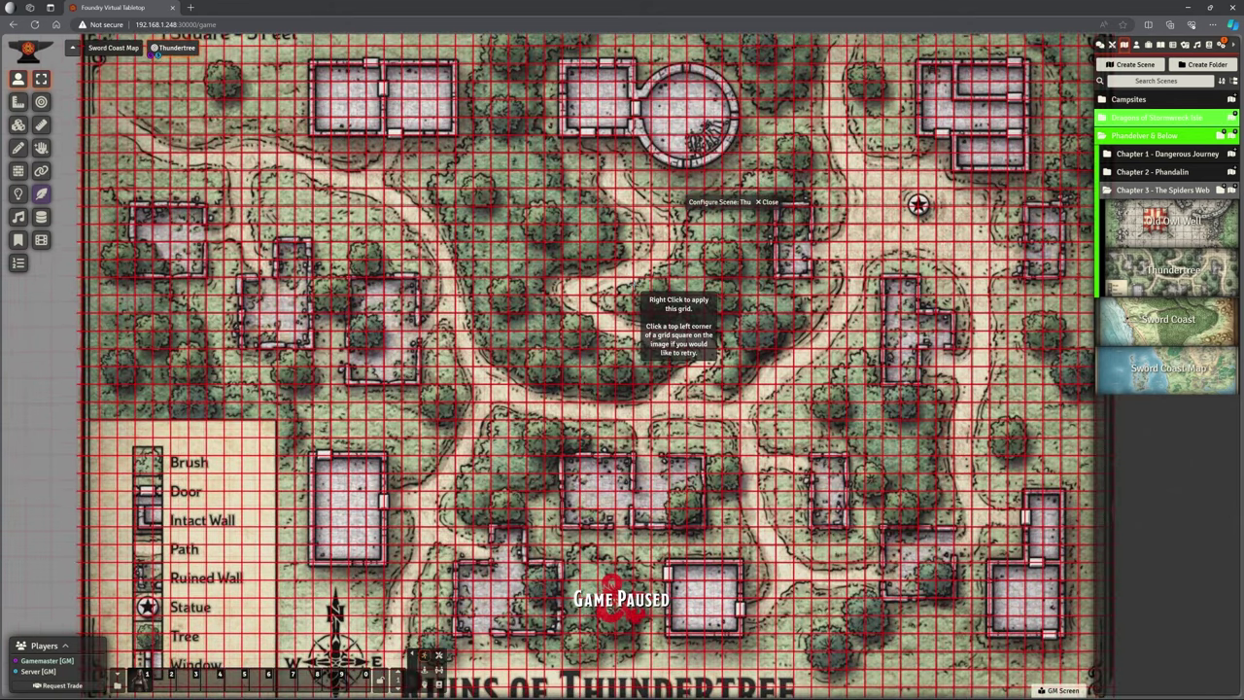
{"action": "scroll", "coordinate": [643, 284], "scroll_direction": "up", "scroll_amount": 1}
{"action": "right_click", "coordinate": [634, 283]}
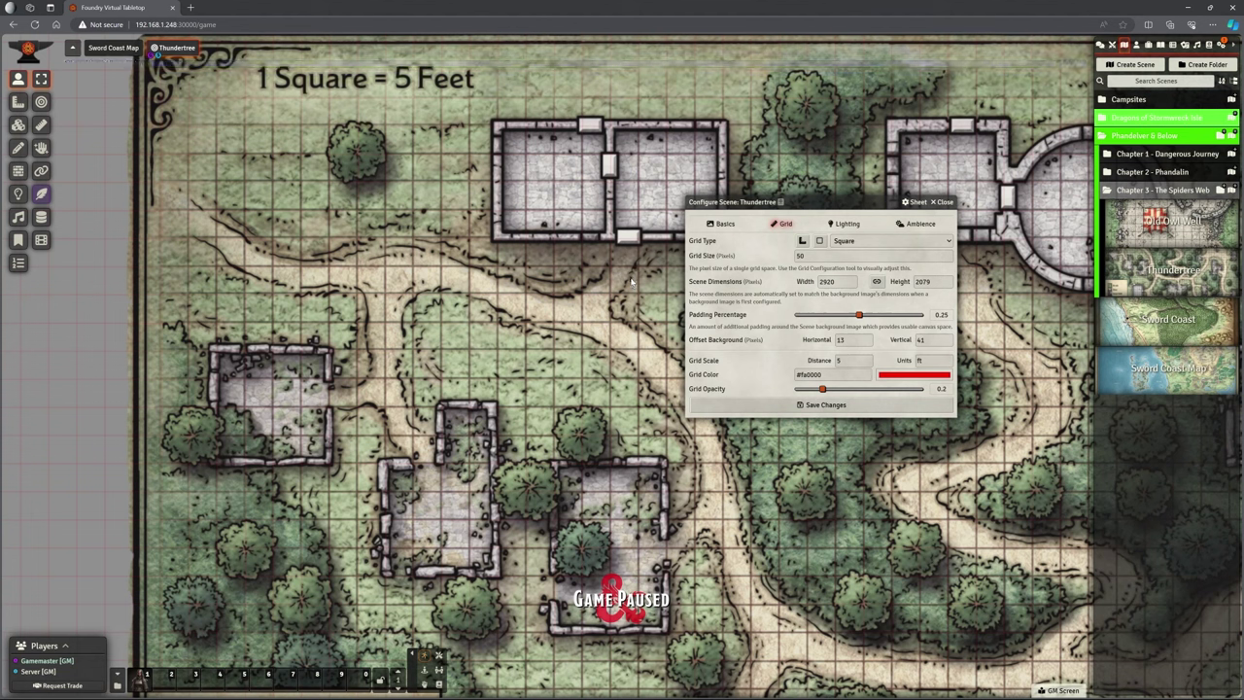
{"action": "left_click_drag", "start_coordinate": [821, 206], "coordinate": [884, 203]}
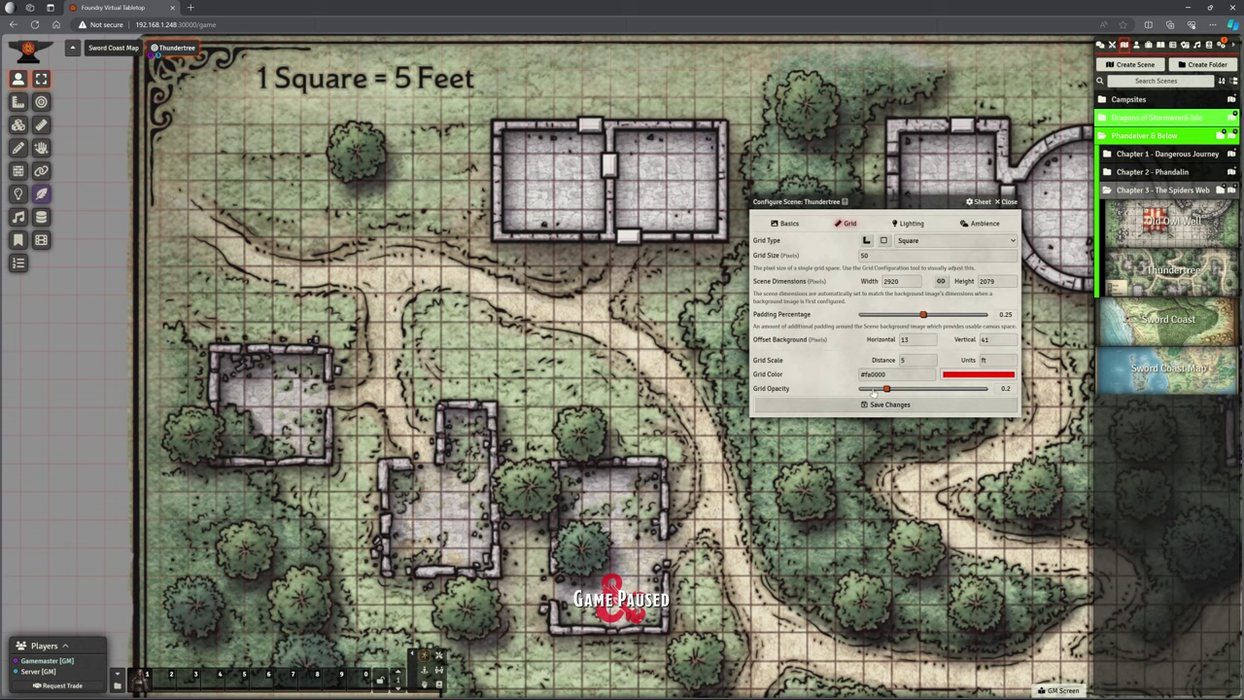
{"action": "left_click", "coordinate": [887, 405]}
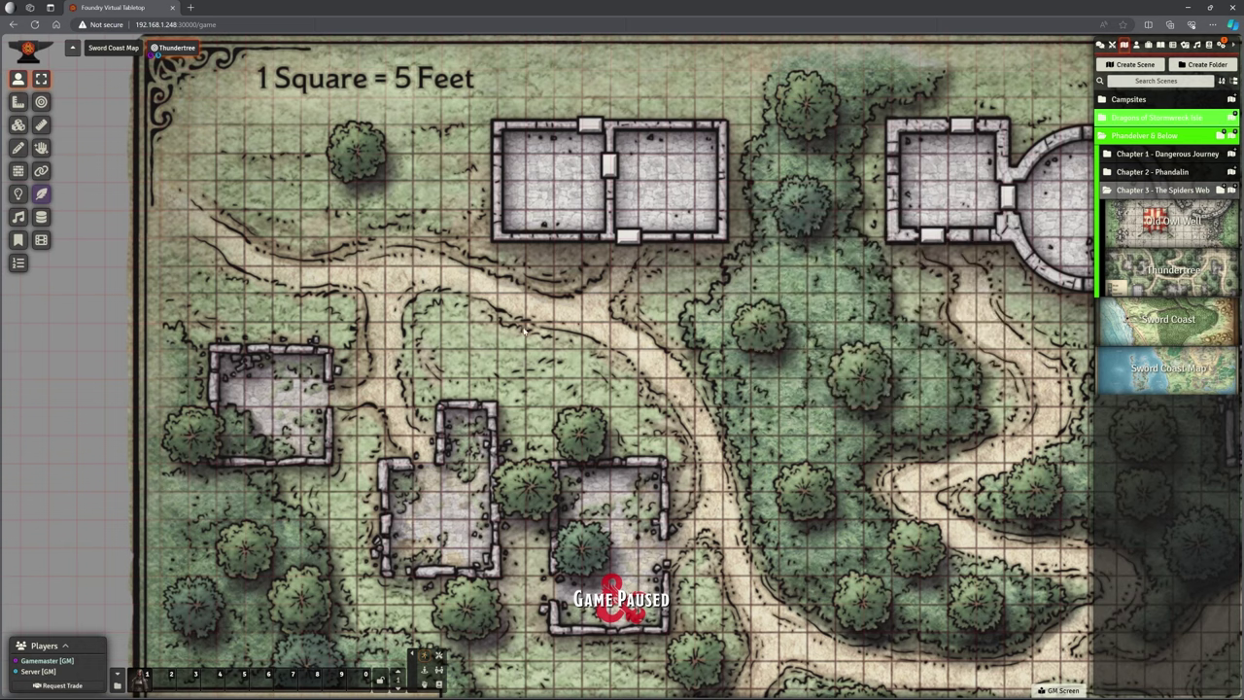
{"action": "scroll", "coordinate": [610, 289], "scroll_direction": "up", "scroll_amount": 5}
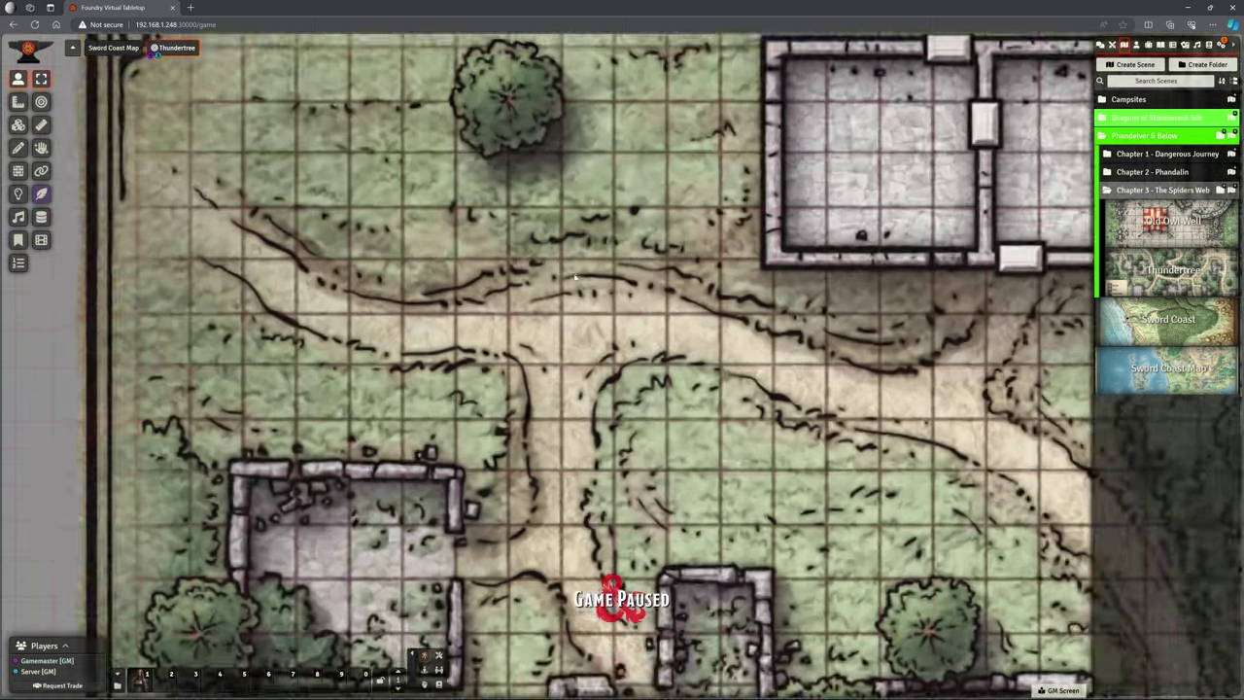
{"action": "scroll", "coordinate": [609, 289], "scroll_direction": "up", "scroll_amount": 2}
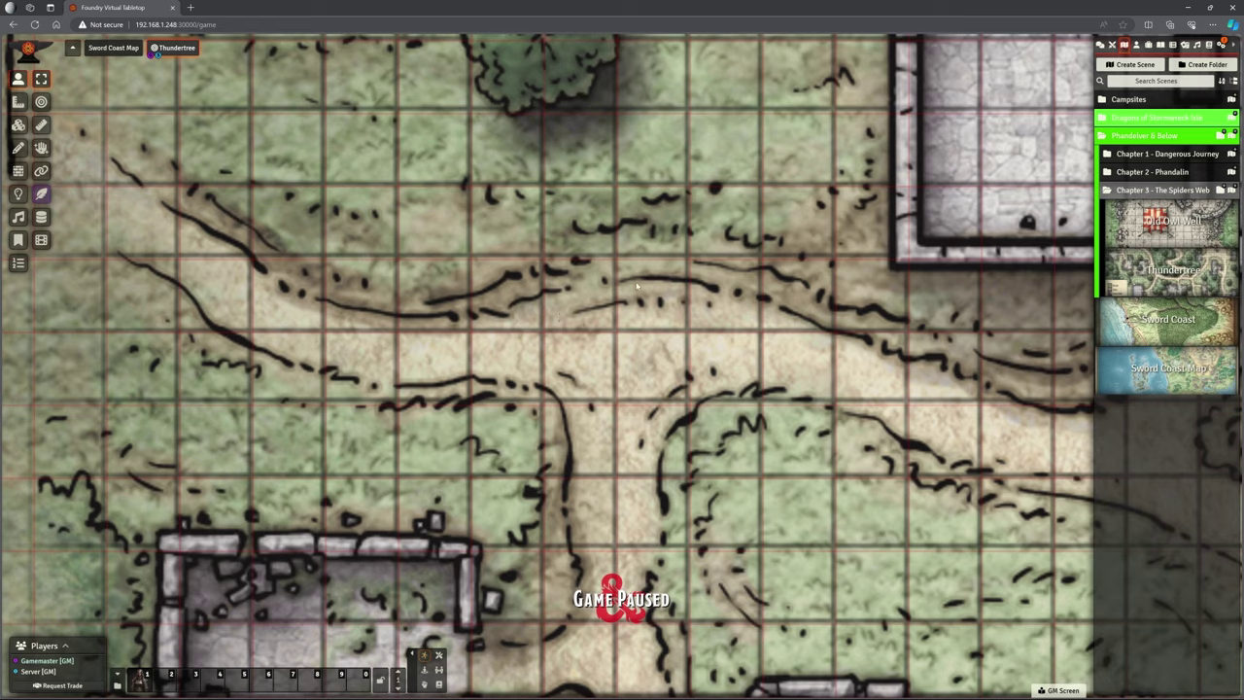
{"action": "scroll", "coordinate": [637, 285], "scroll_direction": "down", "scroll_amount": 10}
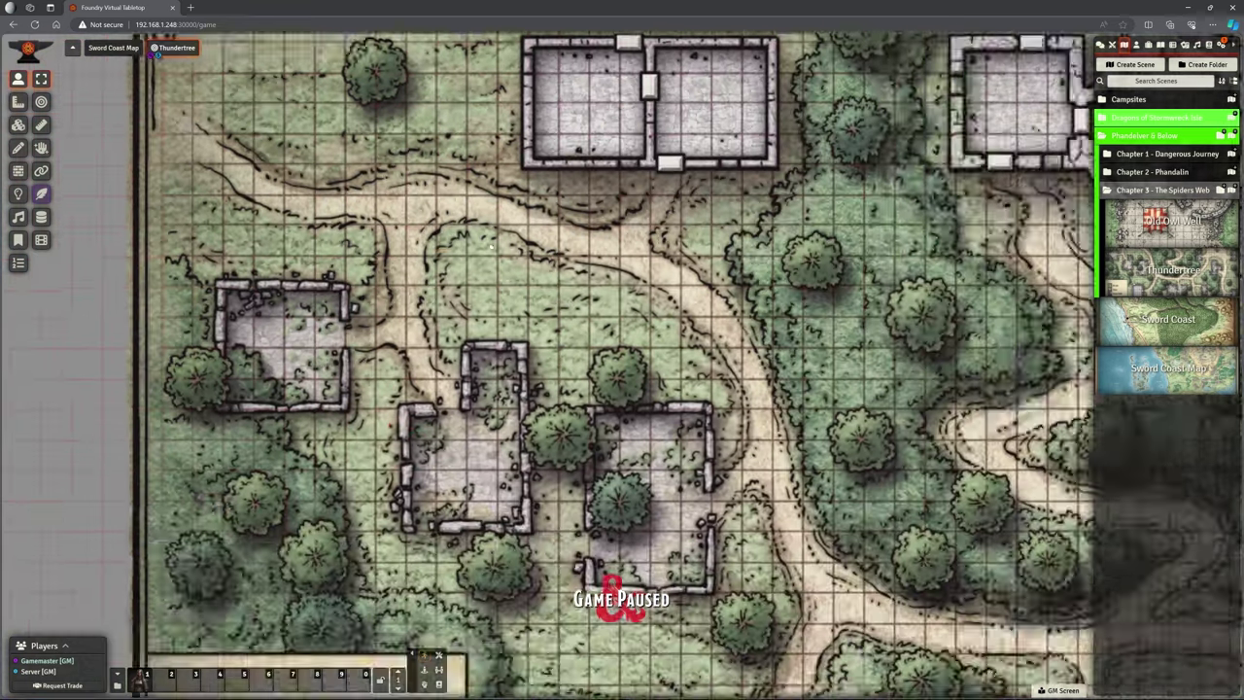
{"action": "key", "text": "Down"}
{"action": "key", "text": "Down"}
{"action": "key", "text": "Down"}
{"action": "key", "text": "Down"}
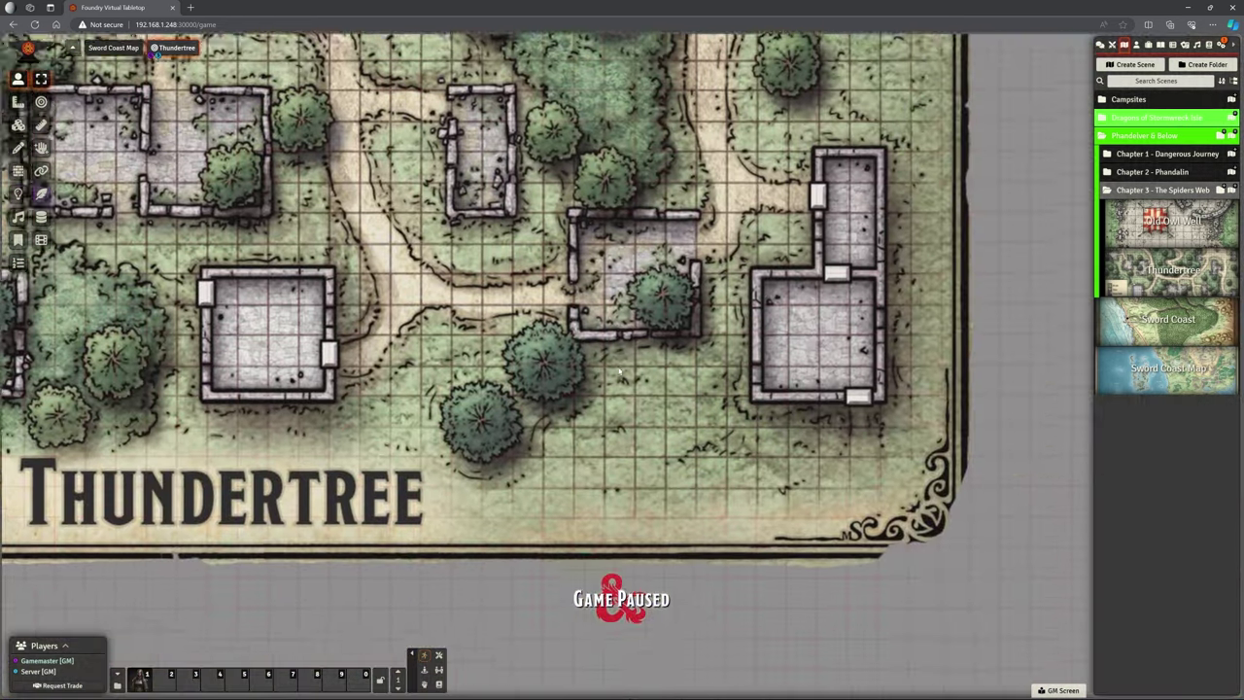
{"action": "key", "text": "Right"}
{"action": "key", "text": "Down"}
{"action": "scroll", "coordinate": [721, 408], "scroll_direction": "up", "scroll_amount": 5}
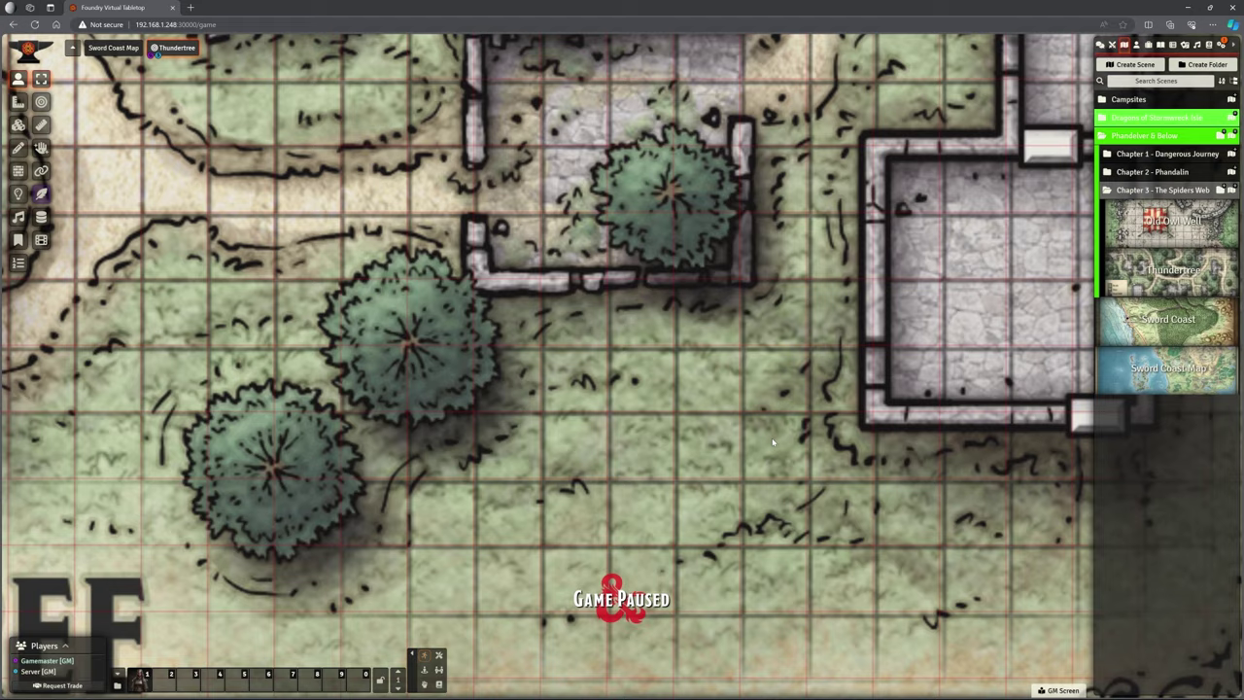
{"action": "scroll", "coordinate": [771, 442], "scroll_direction": "down", "scroll_amount": 3}
{"action": "scroll", "coordinate": [772, 442], "scroll_direction": "down", "scroll_amount": 5}
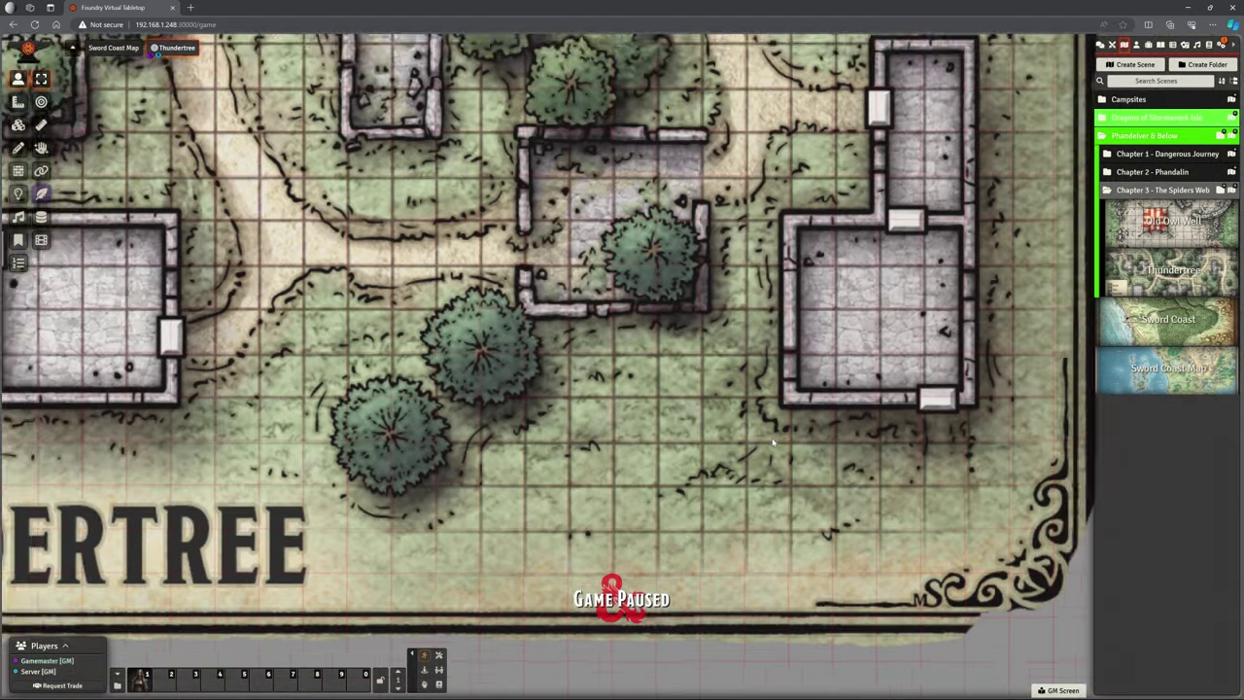
Step: Drag a character from the Actors Players folder onto the Thundertree map as a token
{"action": "left_click_drag", "start_coordinate": [567, 261], "coordinate": [828, 411]}
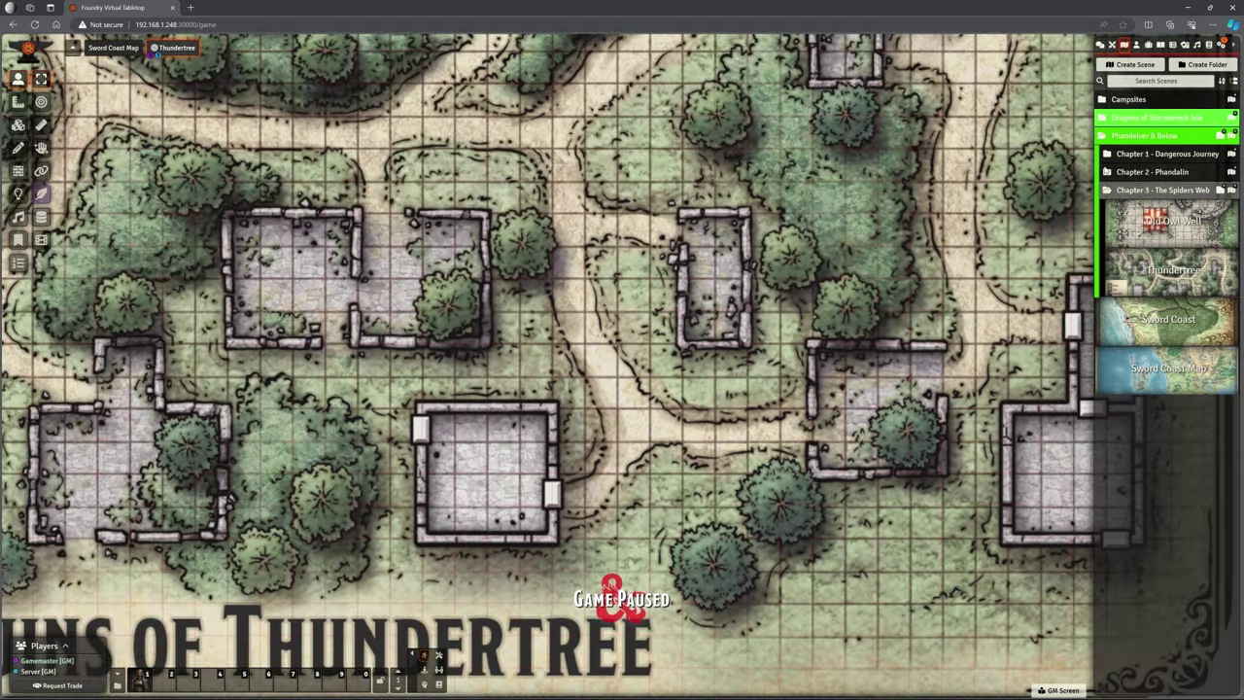
{"action": "left_click", "coordinate": [1141, 46]}
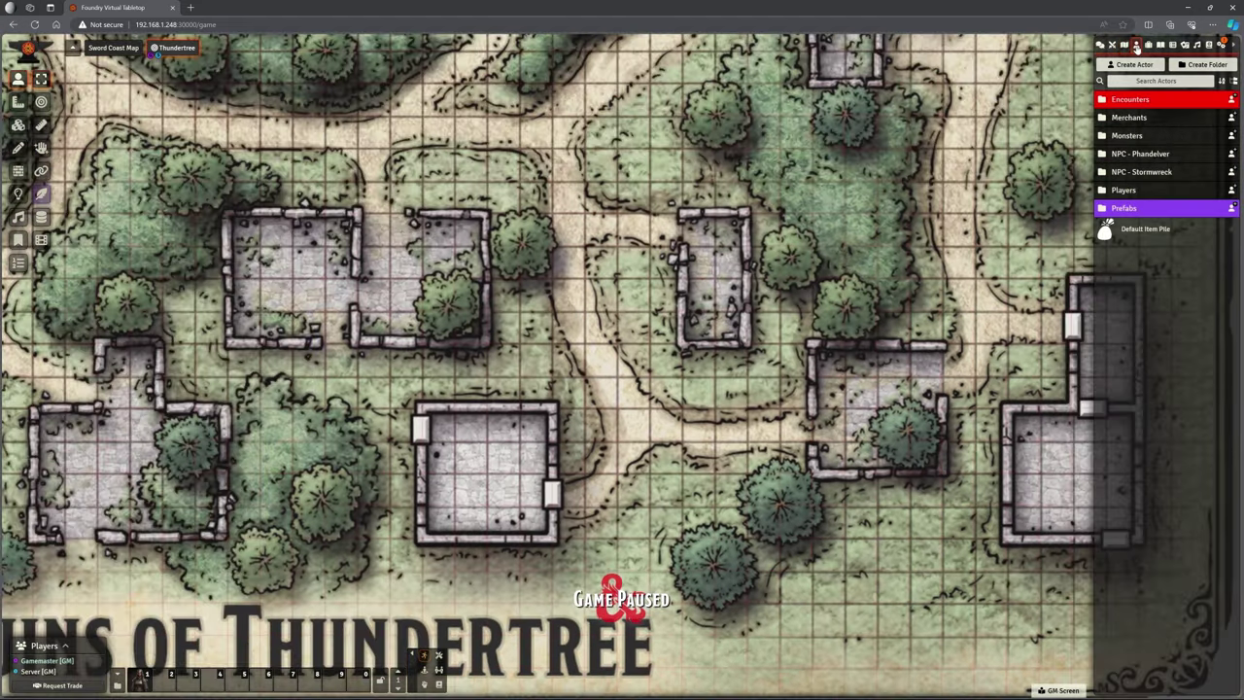
{"action": "left_click", "coordinate": [1123, 191]}
{"action": "left_click_drag", "start_coordinate": [1144, 284], "coordinate": [797, 427]}
{"action": "scroll", "coordinate": [797, 427], "scroll_direction": "up", "scroll_amount": 5}
Step: Move the token around the map, including 90 ft, 55 ft and 60 ft moves, to test its vision
{"action": "mouse_move", "coordinate": [872, 465]}
{"action": "left_mouse_down"}
{"action": "mouse_move", "coordinate": [832, 455]}
{"action": "mouse_move", "coordinate": [857, 453]}
{"action": "left_mouse_up"}
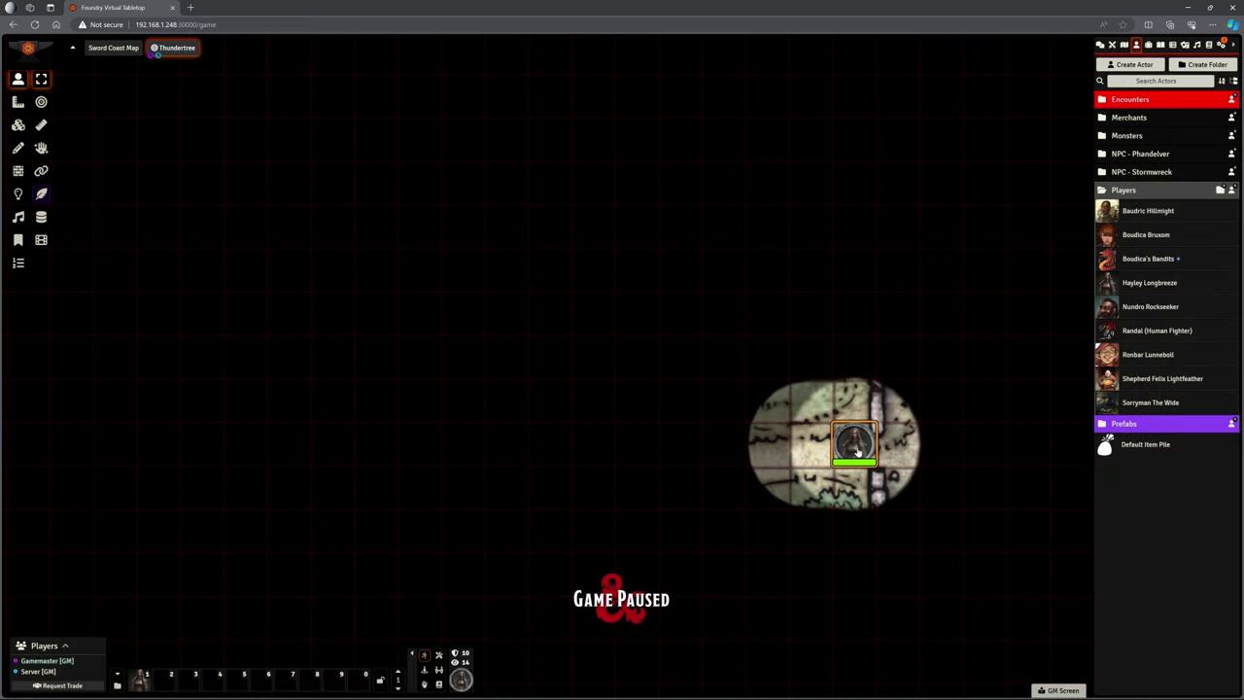
{"action": "scroll", "coordinate": [858, 453], "scroll_direction": "down", "scroll_amount": 6}
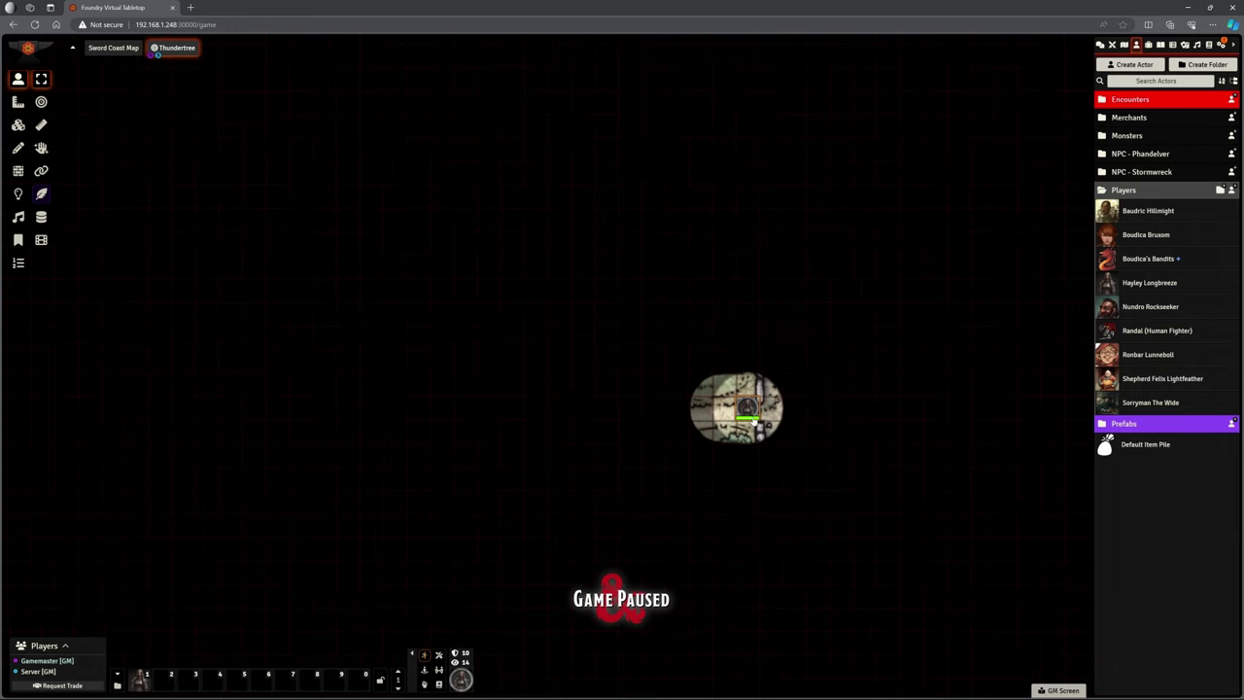
{"action": "left_click_drag", "start_coordinate": [744, 408], "coordinate": [204, 147]}
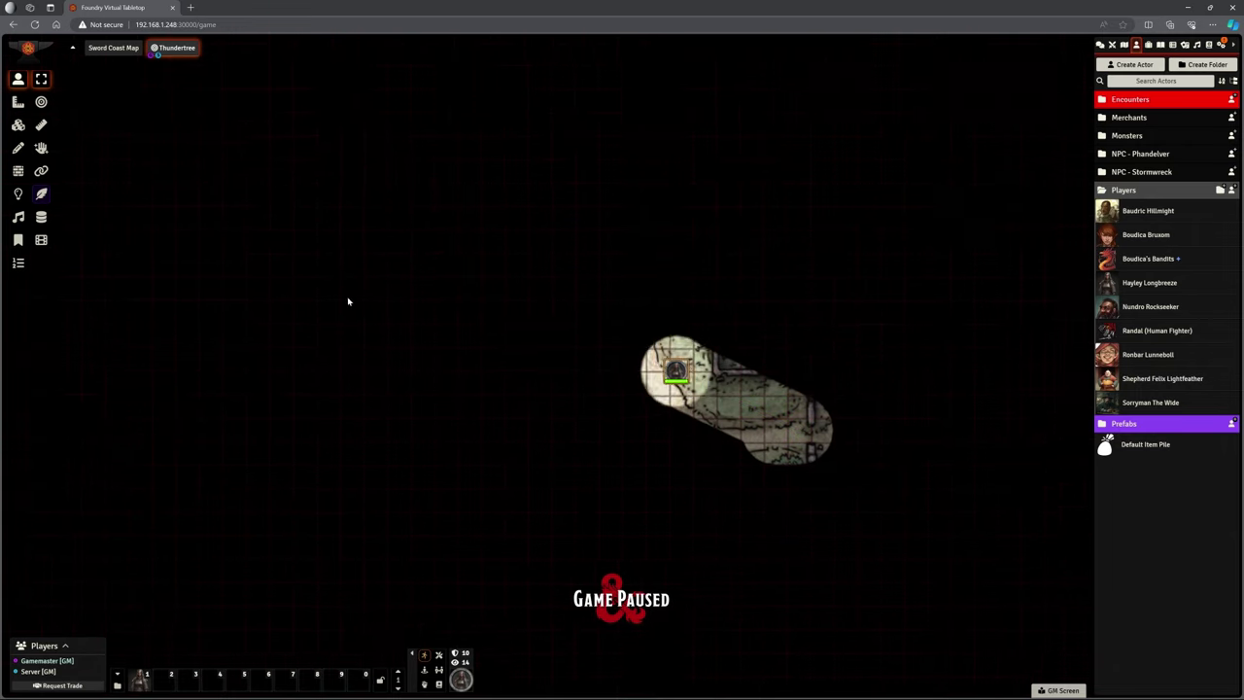
{"action": "left_click_drag", "start_coordinate": [346, 301], "coordinate": [616, 422]}
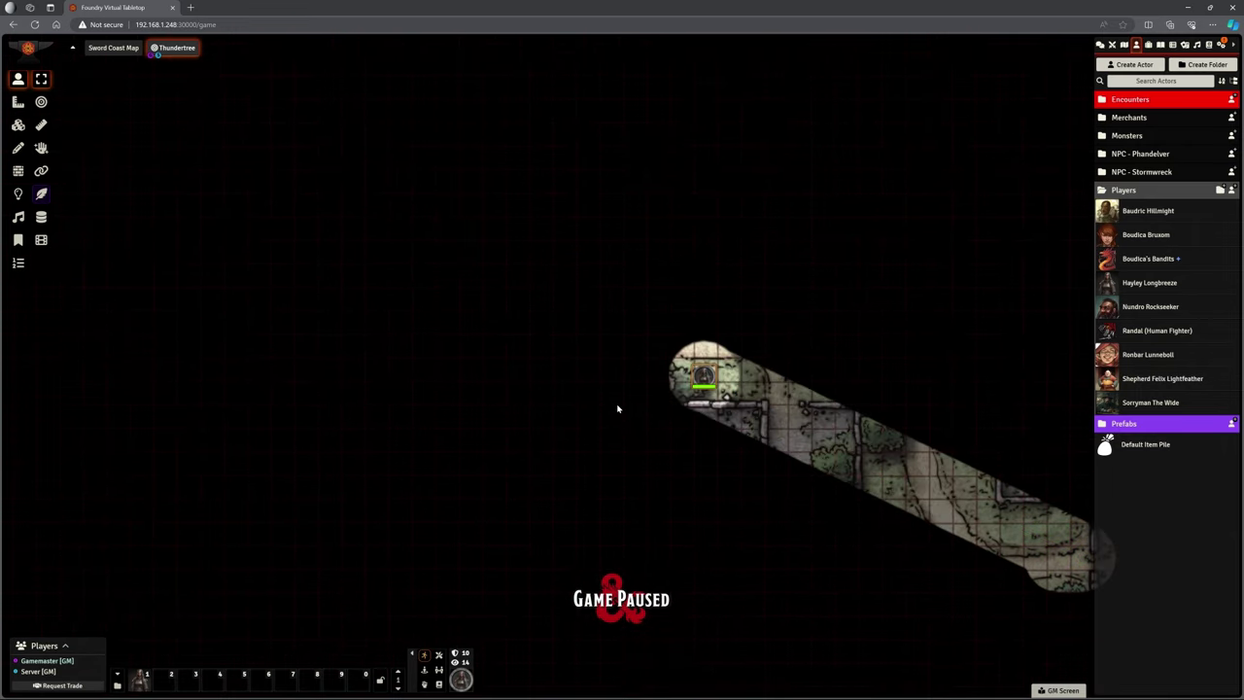
{"action": "left_click_drag", "start_coordinate": [380, 250], "coordinate": [651, 403]}
{"action": "left_click_drag", "start_coordinate": [803, 444], "coordinate": [390, 217]}
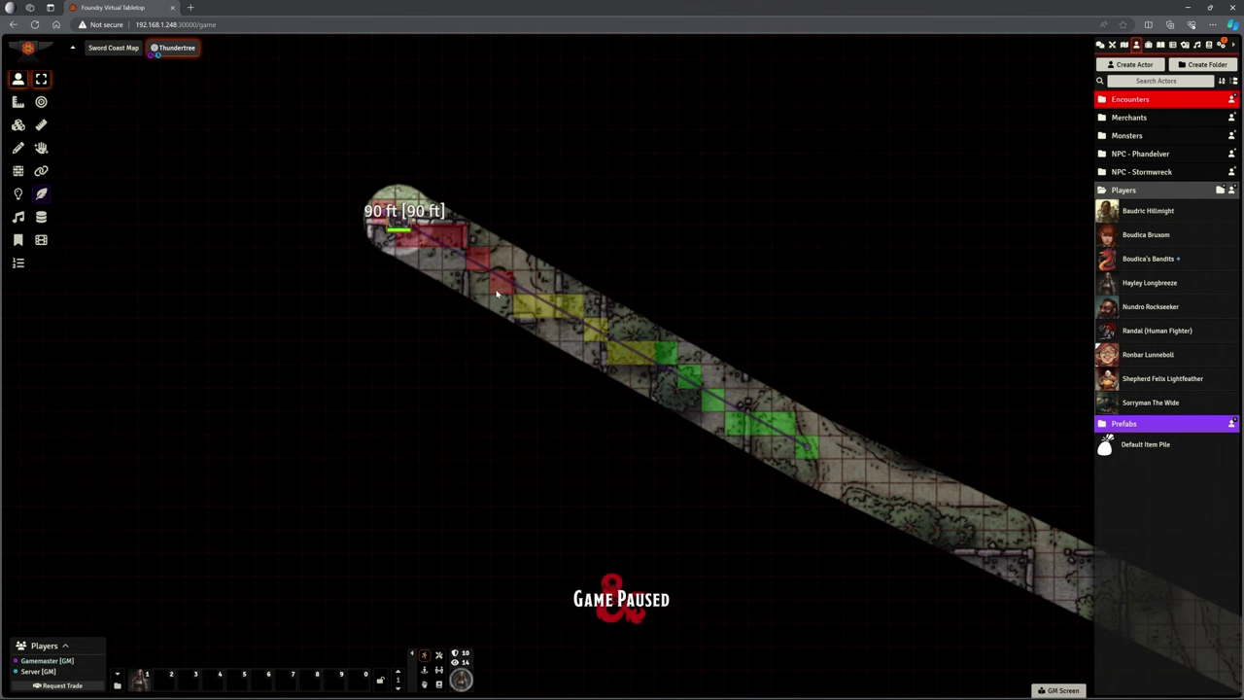
{"action": "left_click_drag", "start_coordinate": [425, 258], "coordinate": [680, 407]}
{"action": "left_click_drag", "start_coordinate": [633, 365], "coordinate": [375, 178]}
{"action": "left_click_drag", "start_coordinate": [430, 210], "coordinate": [670, 325]}
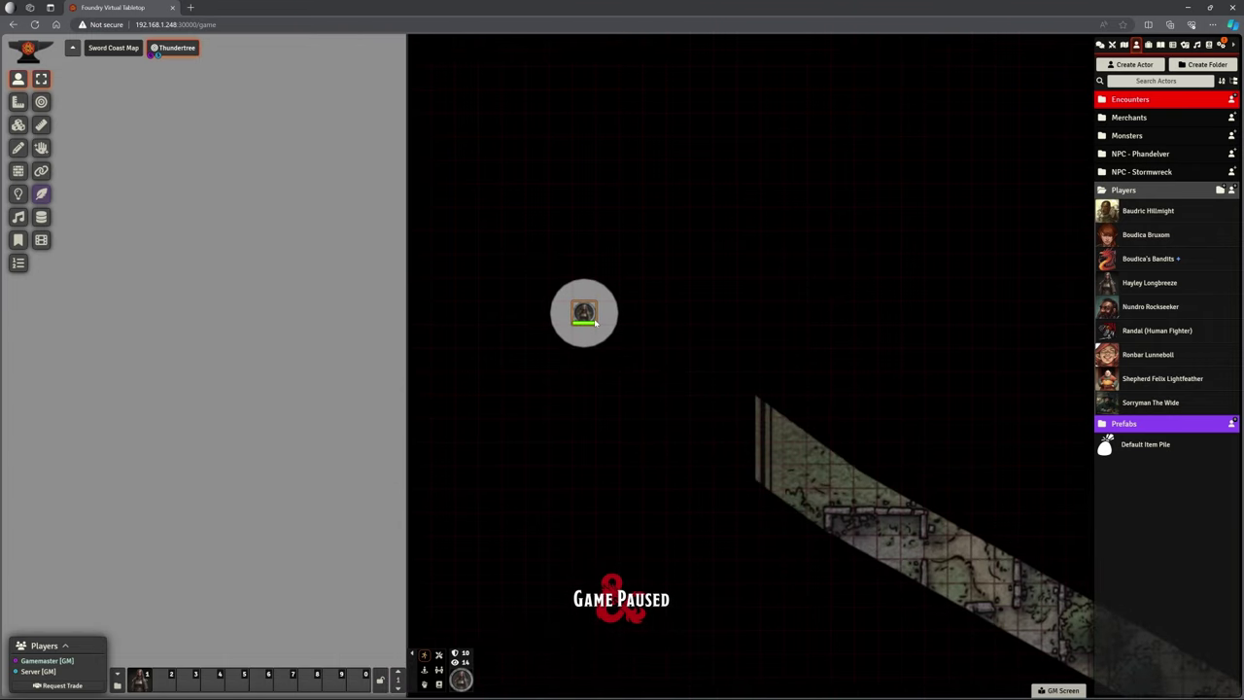
{"action": "mouse_move", "coordinate": [594, 323]}
{"action": "left_mouse_down"}
{"action": "mouse_move", "coordinate": [798, 431]}
{"action": "mouse_move", "coordinate": [868, 360]}
{"action": "left_mouse_up"}
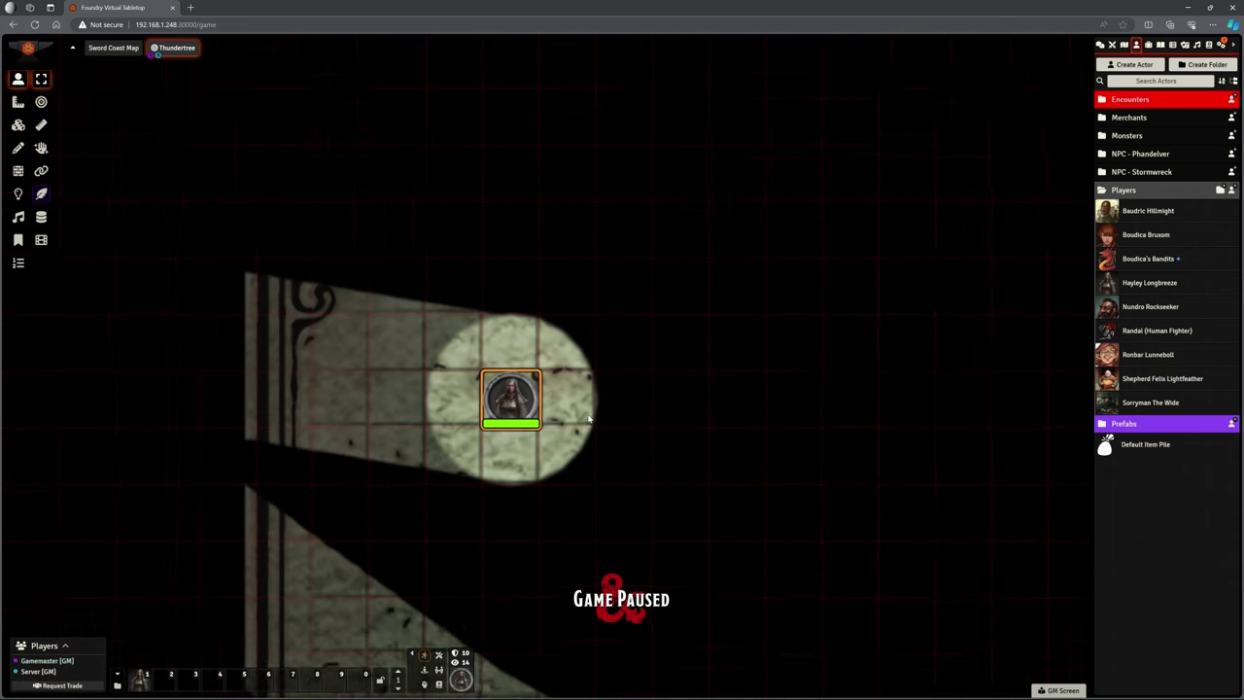
{"action": "mouse_move", "coordinate": [512, 401]}
{"action": "left_mouse_down"}
{"action": "mouse_move", "coordinate": [512, 341]}
{"action": "mouse_move", "coordinate": [513, 403]}
{"action": "left_mouse_up"}
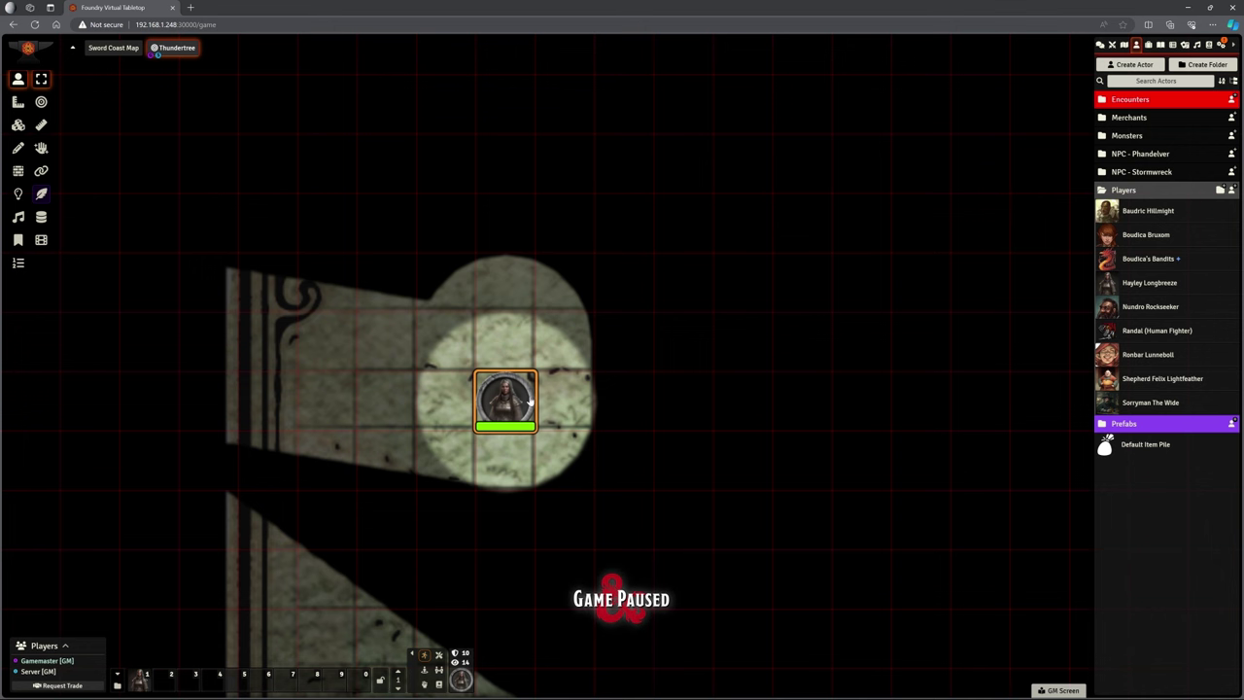
{"action": "scroll", "coordinate": [559, 398], "scroll_direction": "down", "scroll_amount": 5}
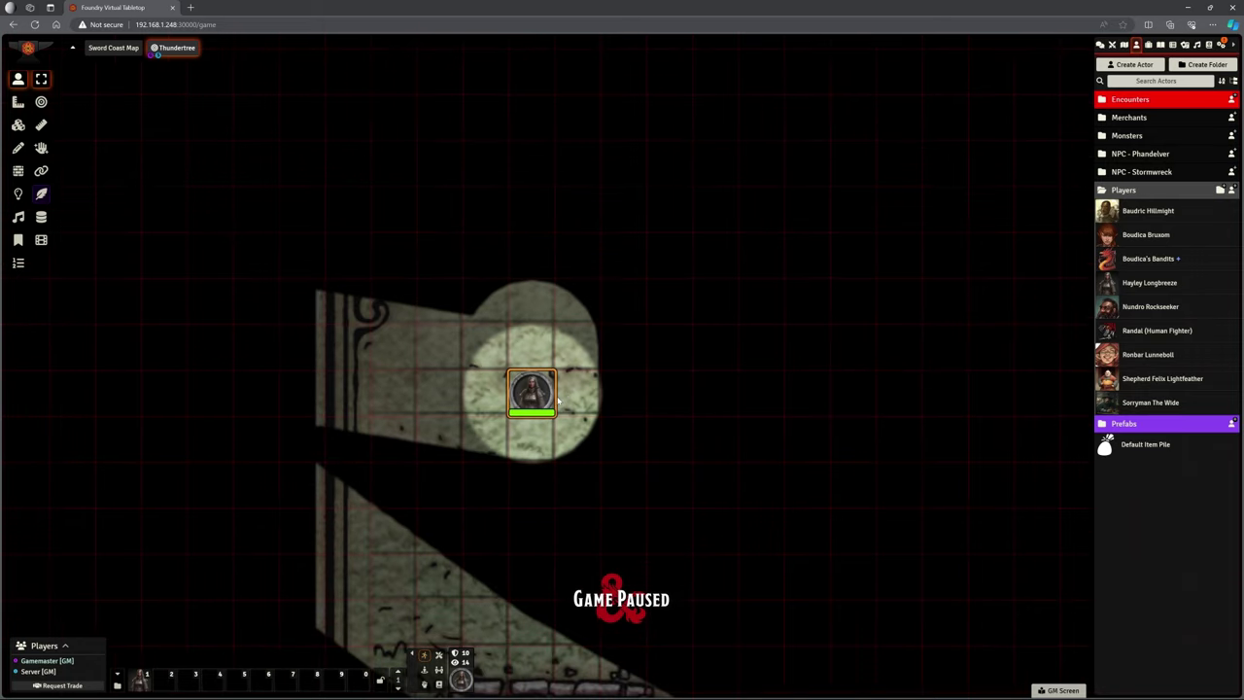
{"action": "scroll", "coordinate": [558, 401], "scroll_direction": "down", "scroll_amount": 2}
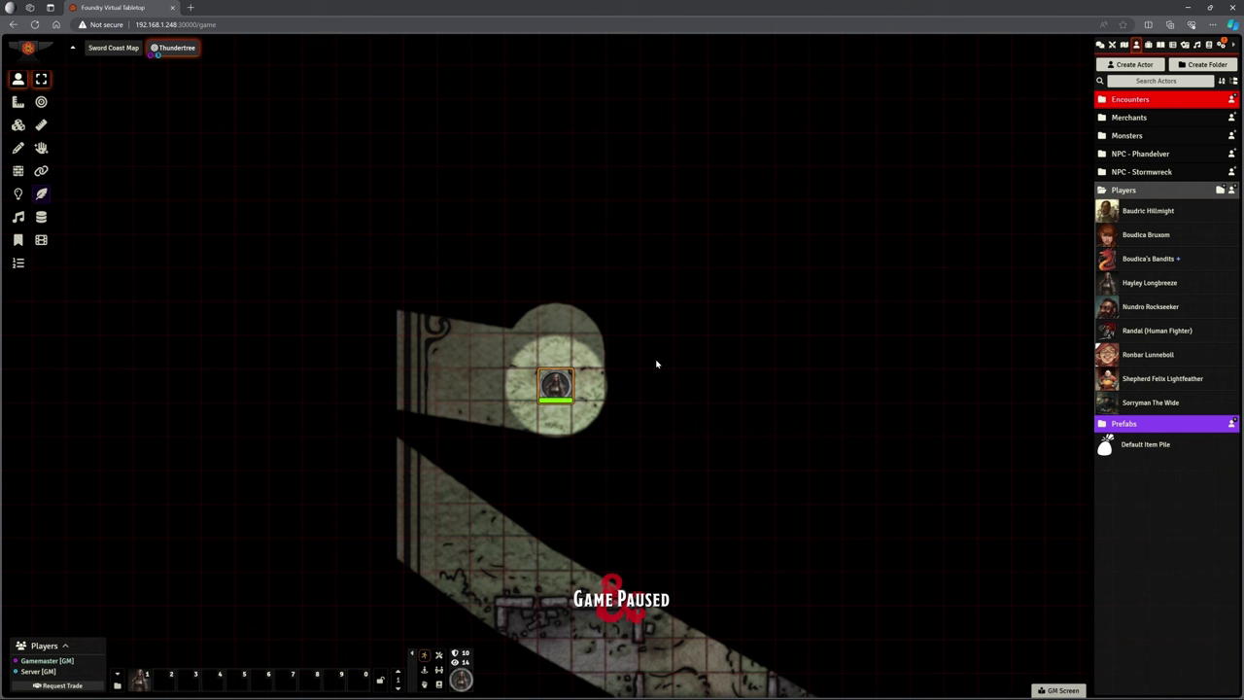
Step: Drag the Thundertree scene's Grid Opacity slider to 0 and save the scene changes
{"action": "left_click", "coordinate": [1124, 44]}
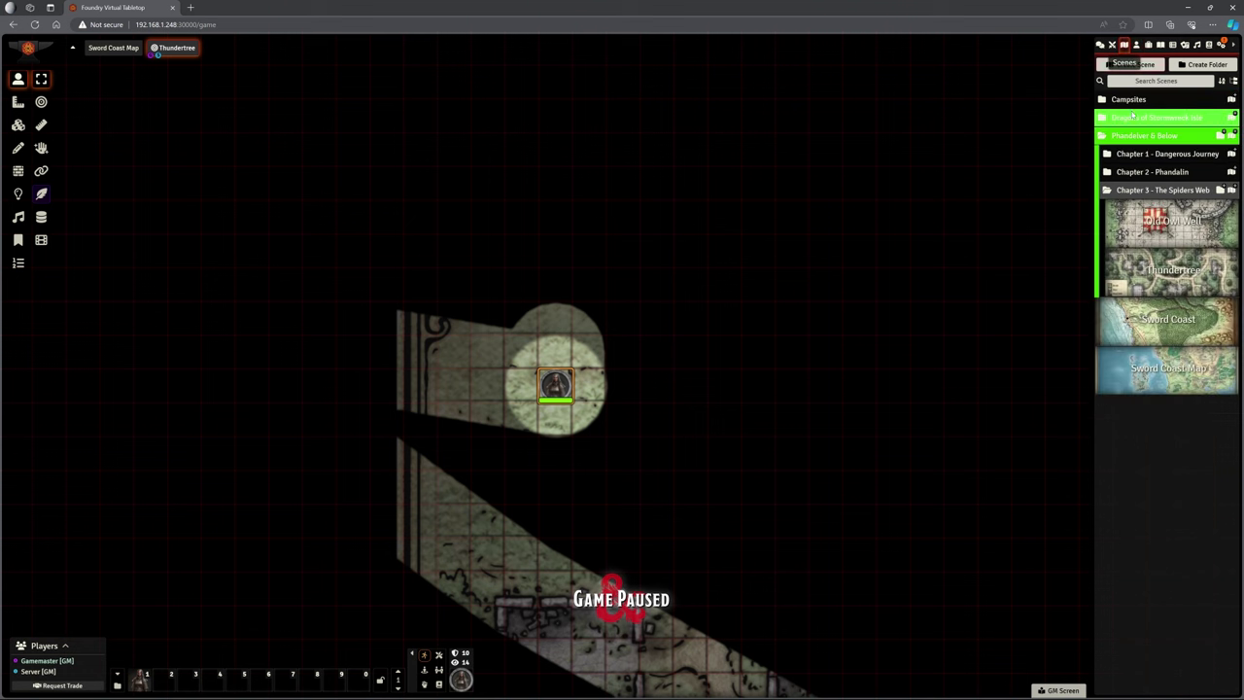
{"action": "right_click", "coordinate": [1165, 273]}
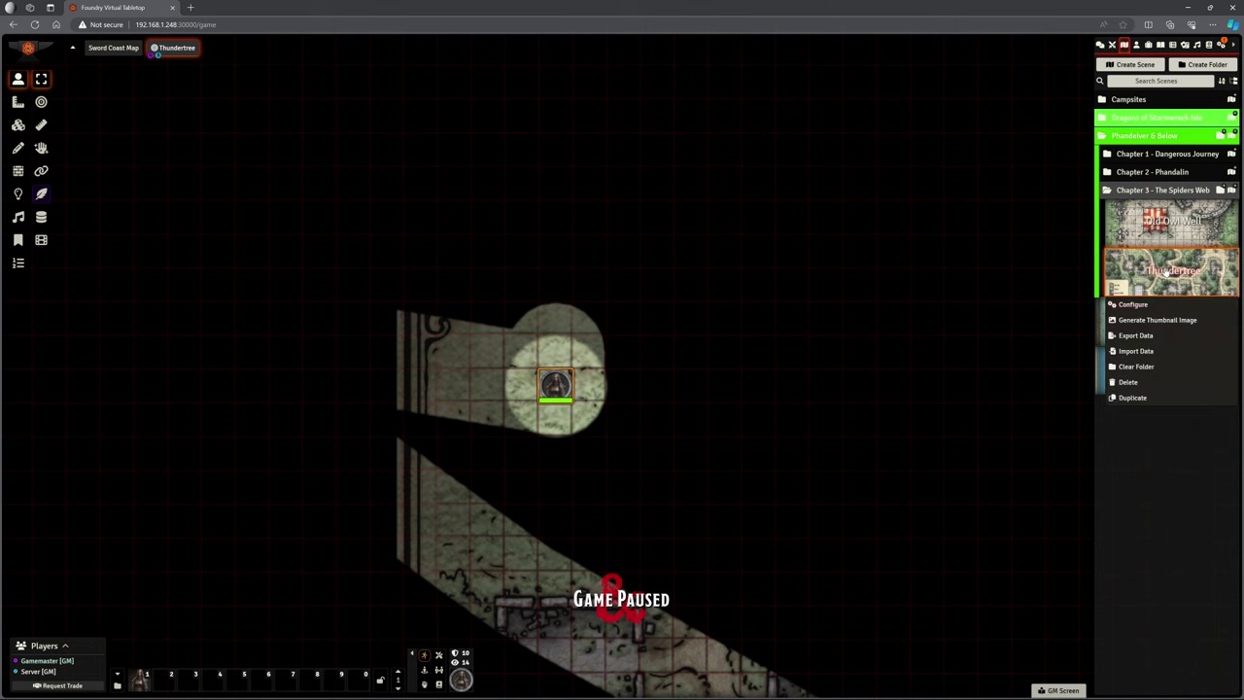
{"action": "left_click", "coordinate": [1133, 305]}
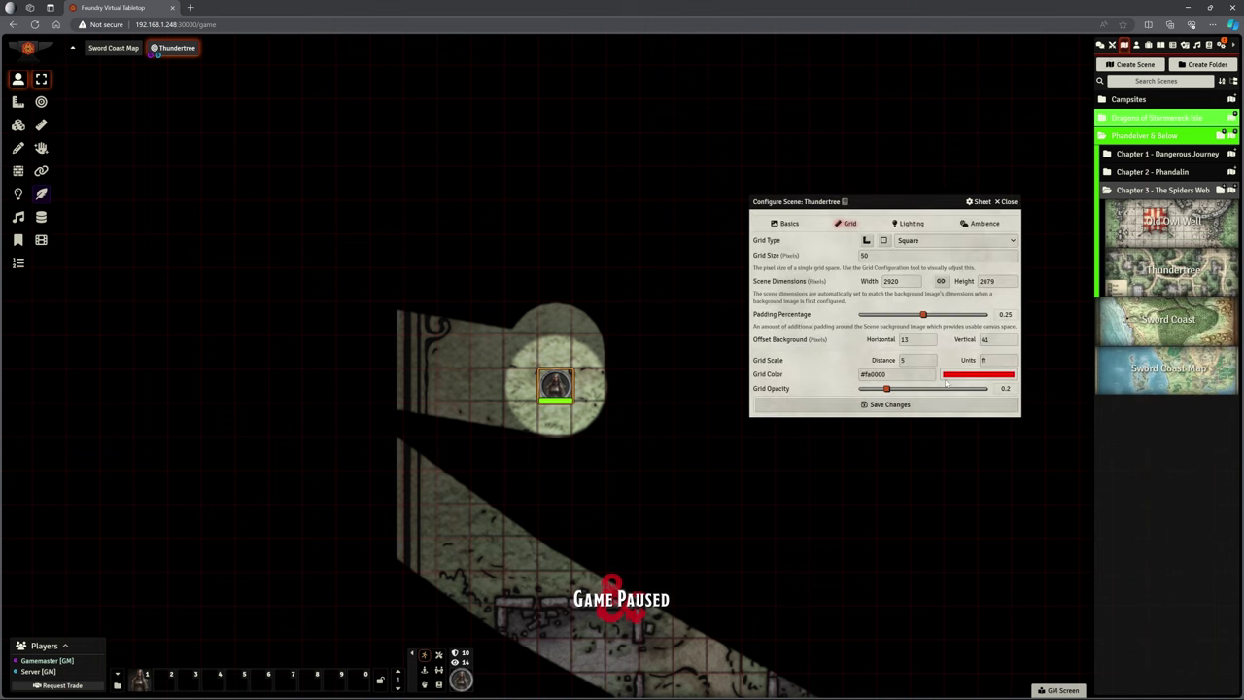
{"action": "left_click_drag", "start_coordinate": [833, 392], "coordinate": [836, 394]}
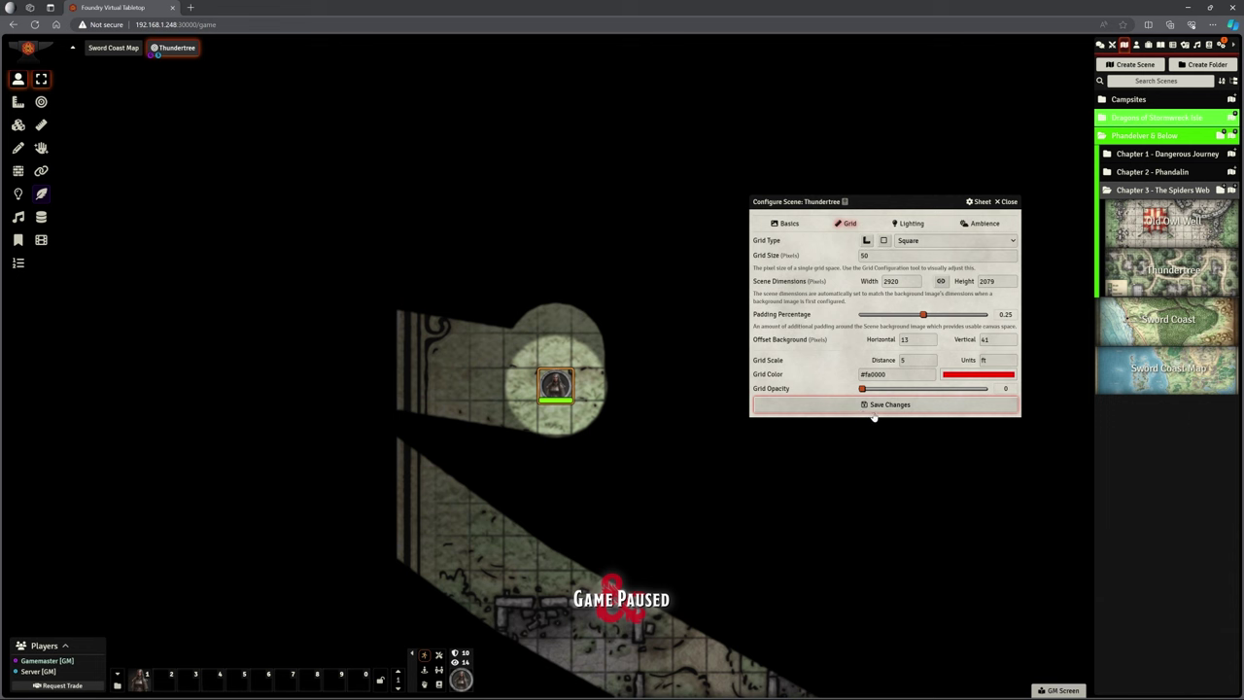
{"action": "left_click", "coordinate": [791, 227]}
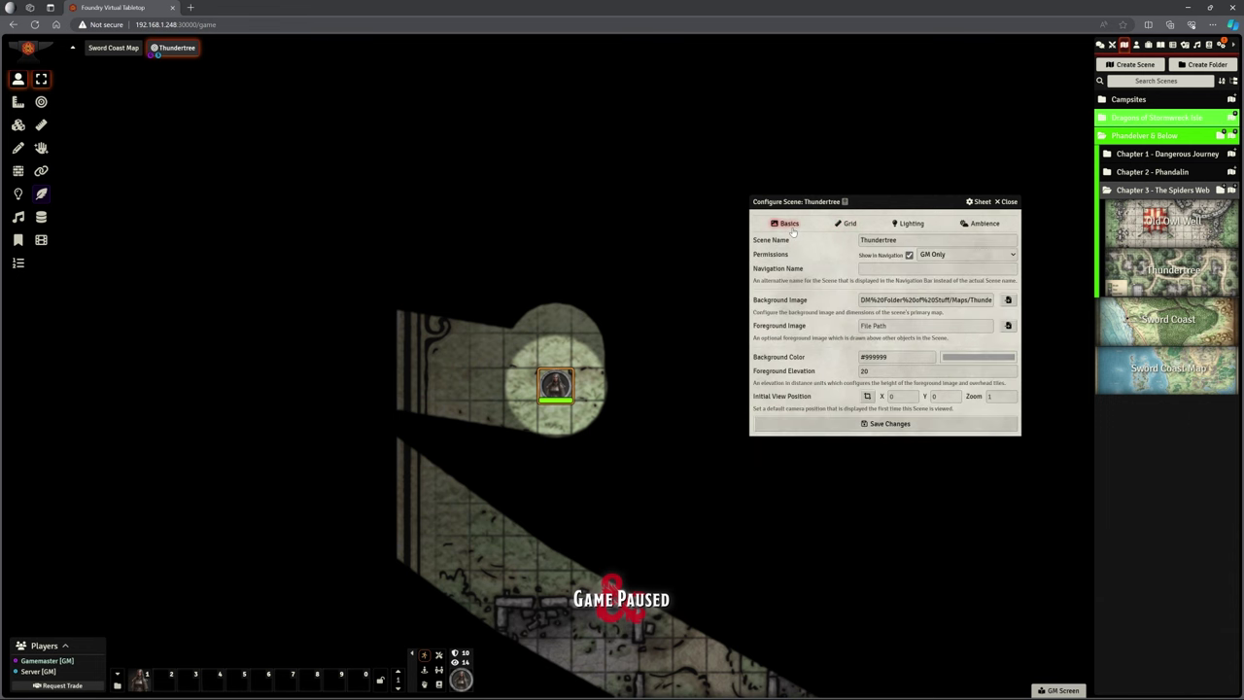
{"action": "left_click", "coordinate": [877, 424]}
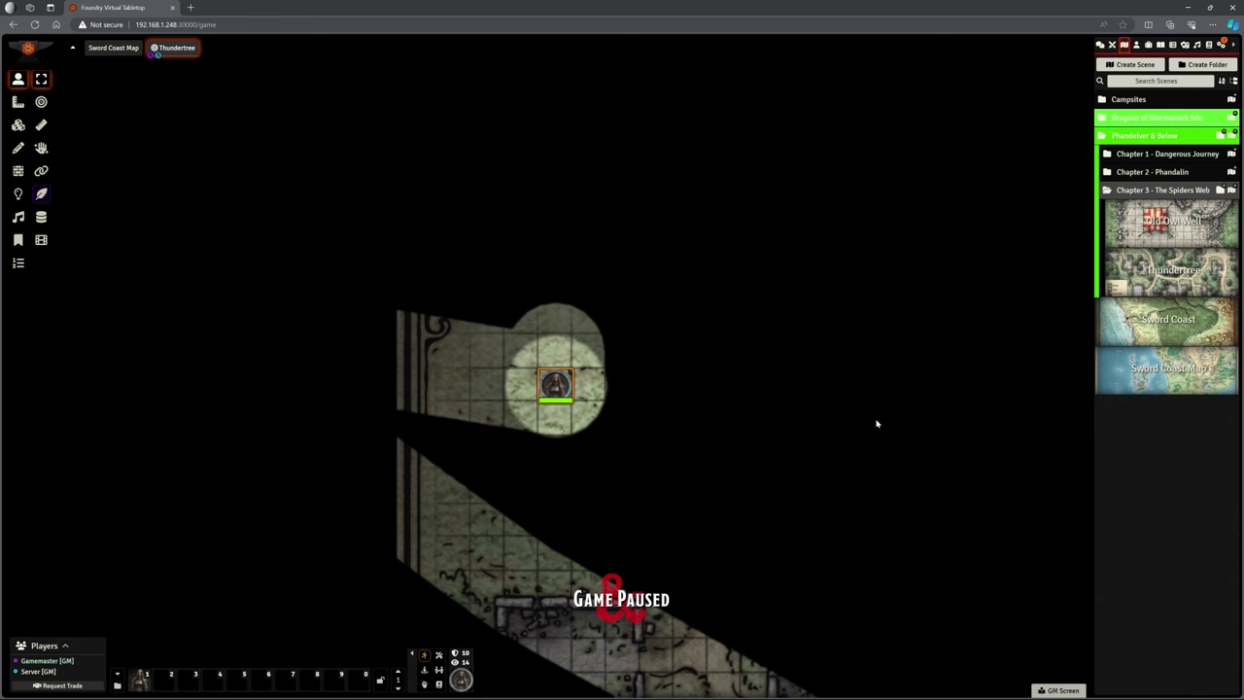